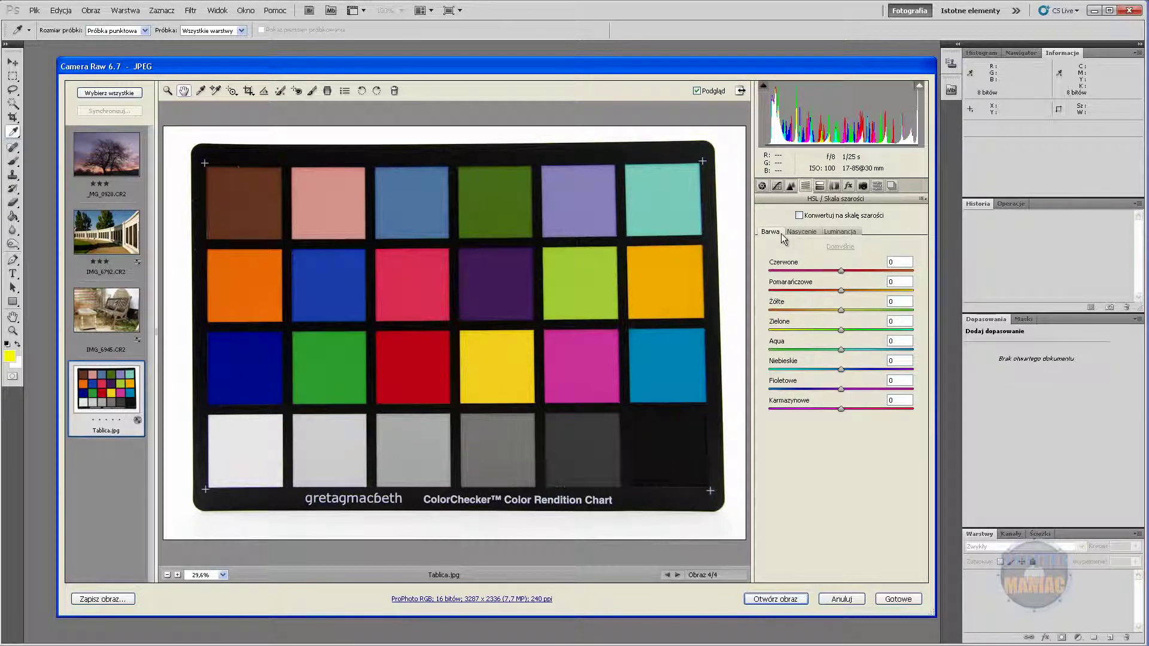
# Step: Bring up the per-colour Hue sliders for the Tablica.jpg chart, glancing at Saturation first
pyautogui.click(815, 234)
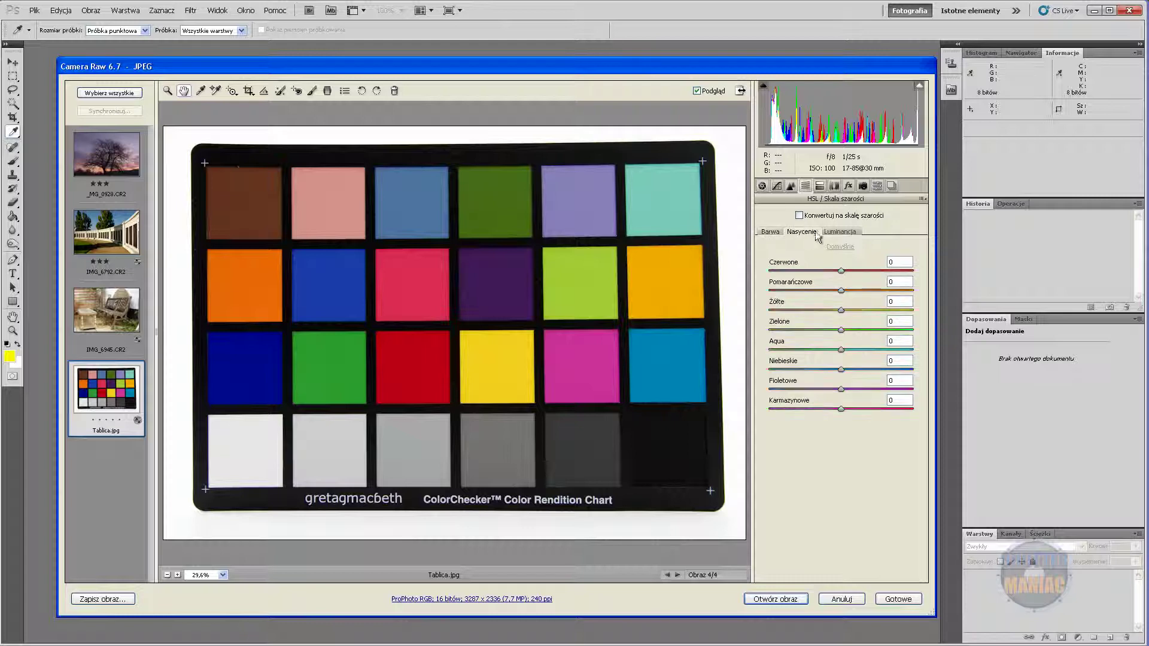
pyautogui.click(770, 232)
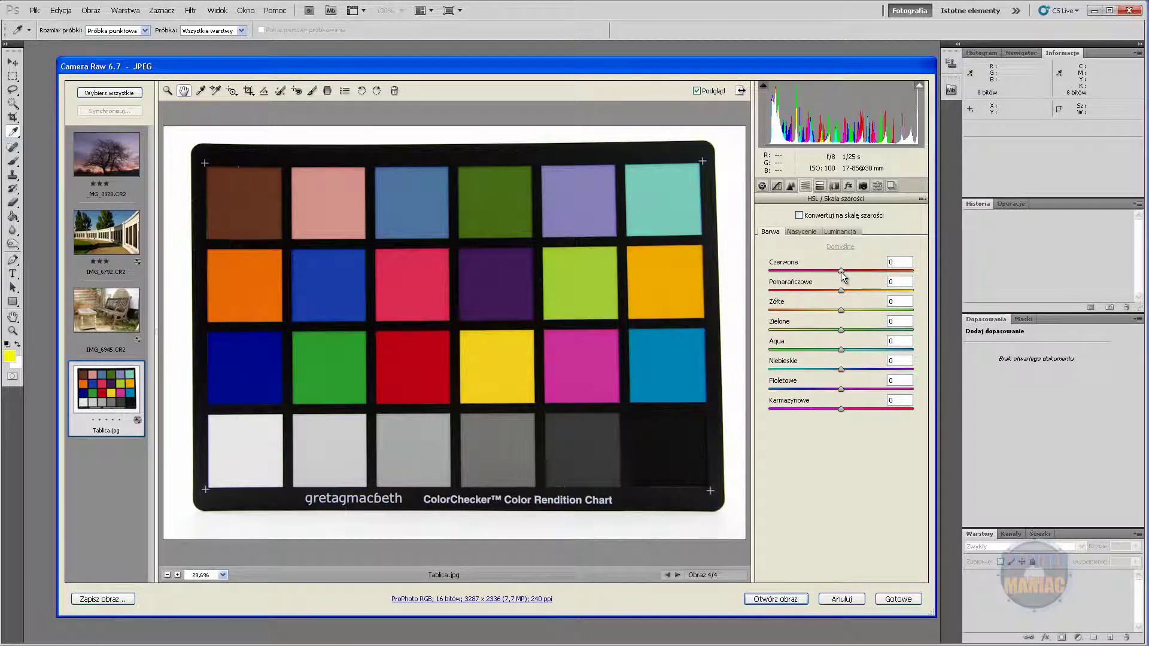
# Step: Try hue shifts on the Reds, Oranges and Yellows, resetting Reds and Oranges to 0
pyautogui.moveTo(840, 271); pyautogui.dragTo(932, 274)
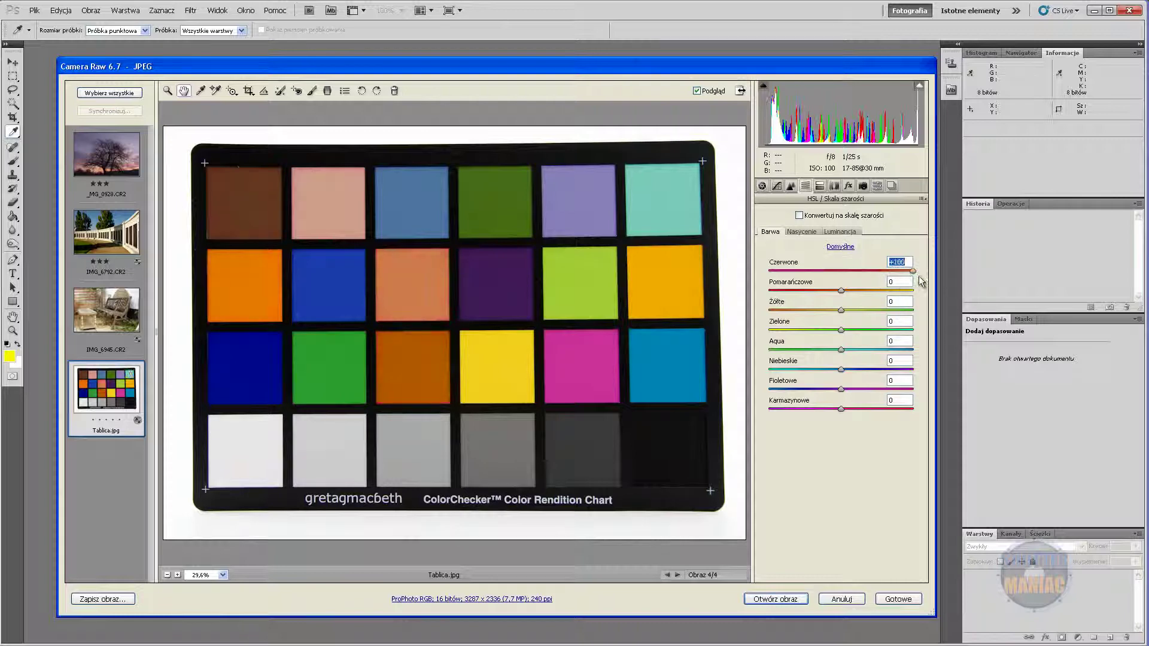
pyautogui.moveTo(933, 274)
pyautogui.mouseDown()
pyautogui.moveTo(861, 272)
pyautogui.moveTo(925, 296)
pyautogui.mouseUp()
pyautogui.doubleClick(860, 272)
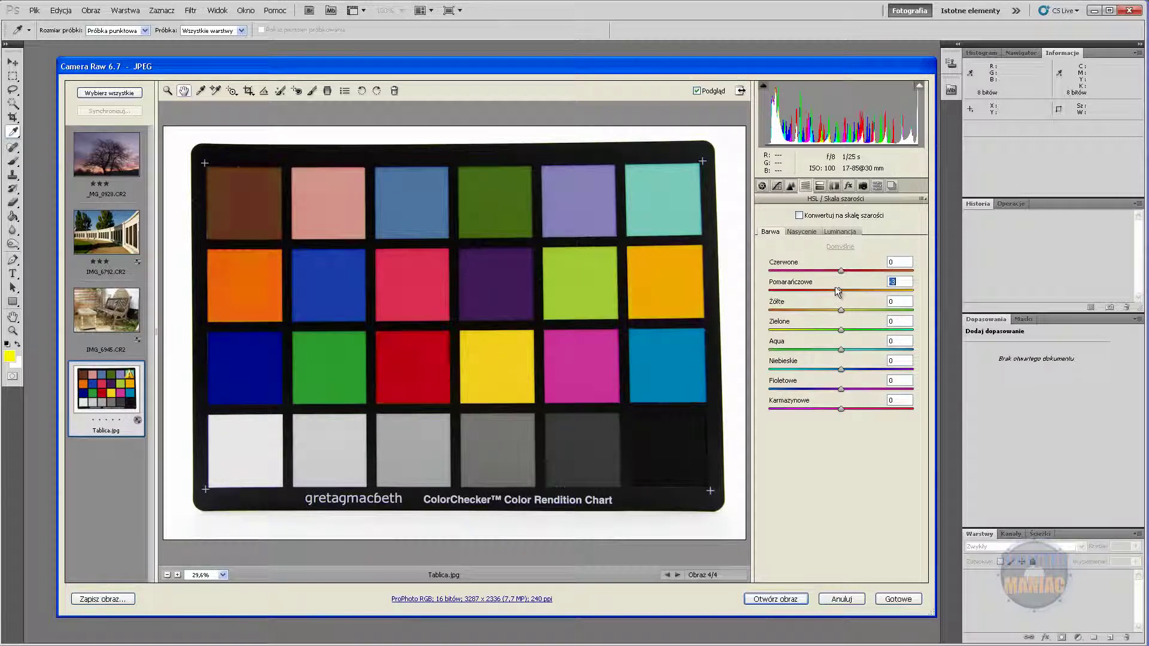
pyautogui.doubleClick(869, 290)
pyautogui.moveTo(841, 310)
pyautogui.mouseDown()
pyautogui.moveTo(954, 312)
pyautogui.moveTo(839, 310)
pyautogui.moveTo(840, 350)
pyautogui.moveTo(924, 372)
pyautogui.moveTo(845, 370)
pyautogui.moveTo(846, 395)
pyautogui.moveTo(939, 394)
pyautogui.mouseUp()
pyautogui.click(842, 330)
# Step: Test purple and magenta hue shifts, leaving Purples -2 and Magentas -1, then show Saturation
pyautogui.moveTo(841, 409)
pyautogui.mouseDown()
pyautogui.moveTo(829, 413)
pyautogui.moveTo(840, 409)
pyautogui.mouseUp()
pyautogui.moveTo(912, 389)
pyautogui.mouseDown()
pyautogui.moveTo(839, 389)
pyautogui.moveTo(841, 369)
pyautogui.mouseUp()
pyautogui.click(840, 350)
pyautogui.doubleClick(841, 349)
pyautogui.doubleClick(839, 330)
pyautogui.doubleClick(838, 310)
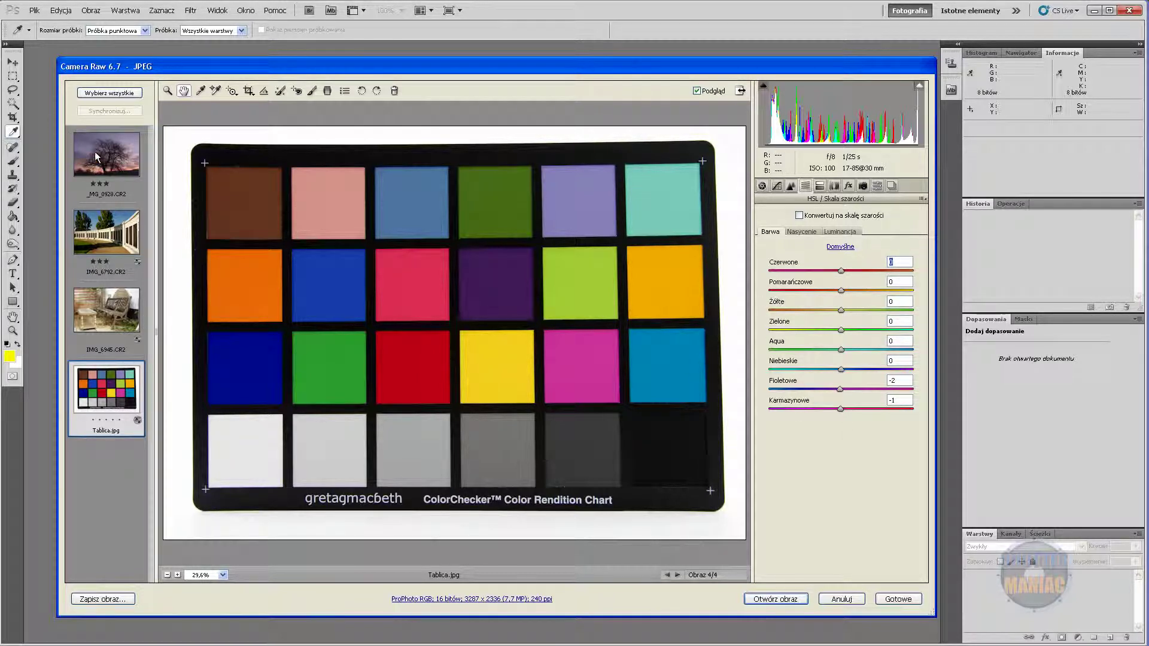
pyautogui.click(803, 231)
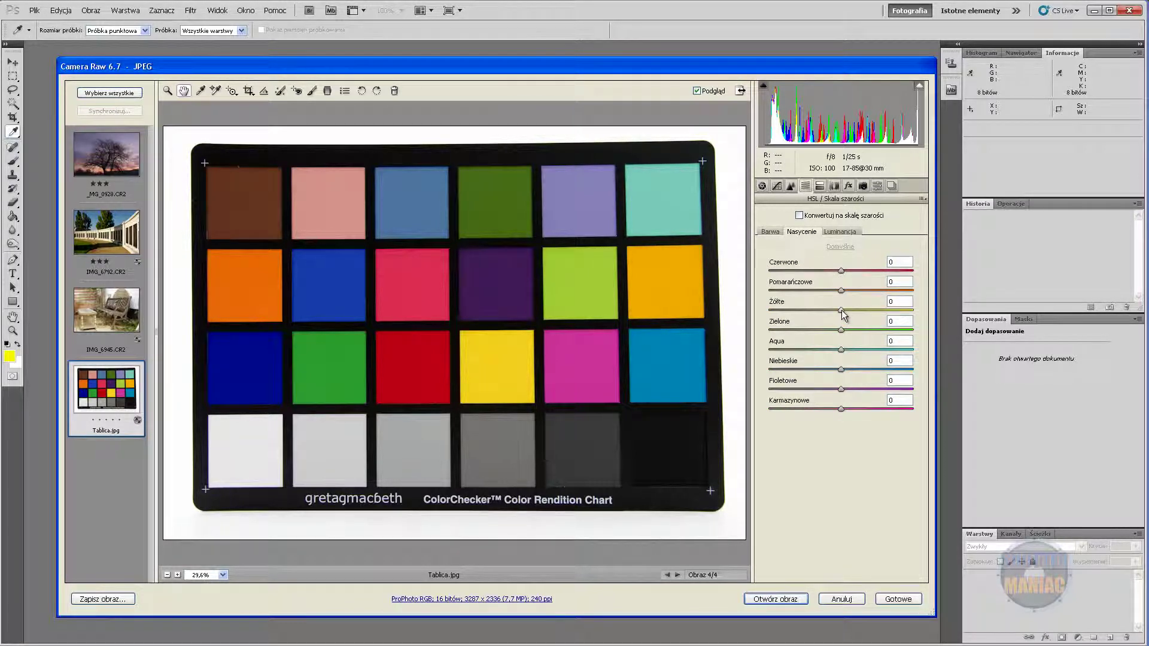
# Step: Trial fully desaturating and boosting Yellows and boosting Reds, reset them to 0, then show Luminance
pyautogui.moveTo(842, 310); pyautogui.dragTo(769, 310)
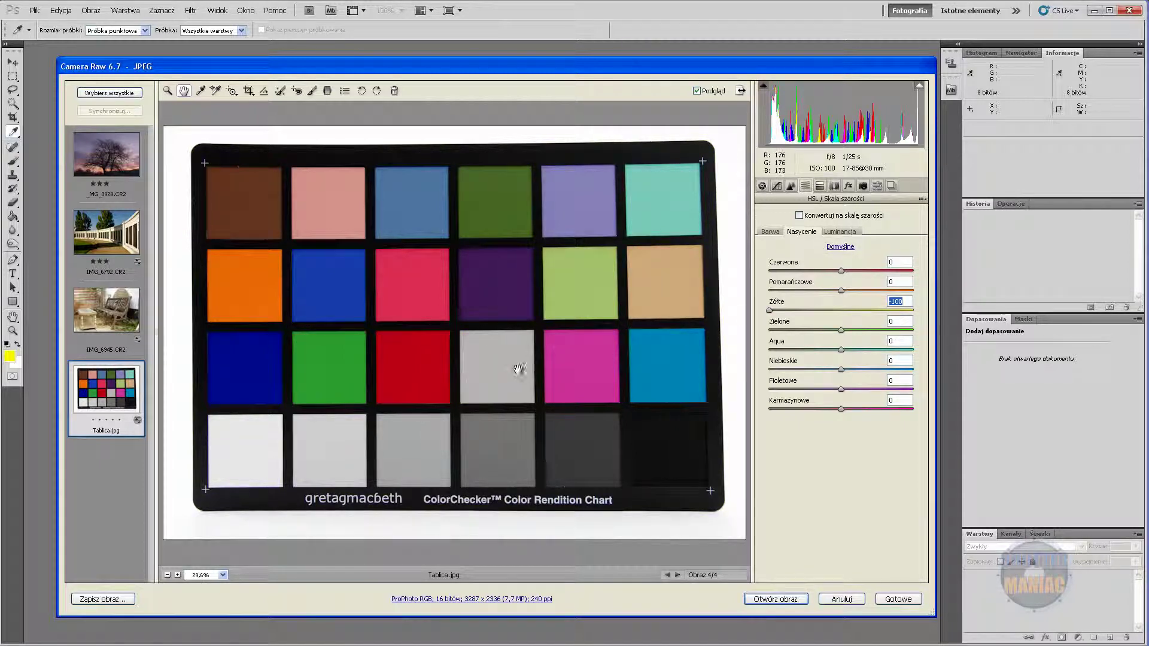
pyautogui.moveTo(768, 310)
pyautogui.mouseDown()
pyautogui.moveTo(930, 310)
pyautogui.moveTo(841, 310)
pyautogui.mouseUp()
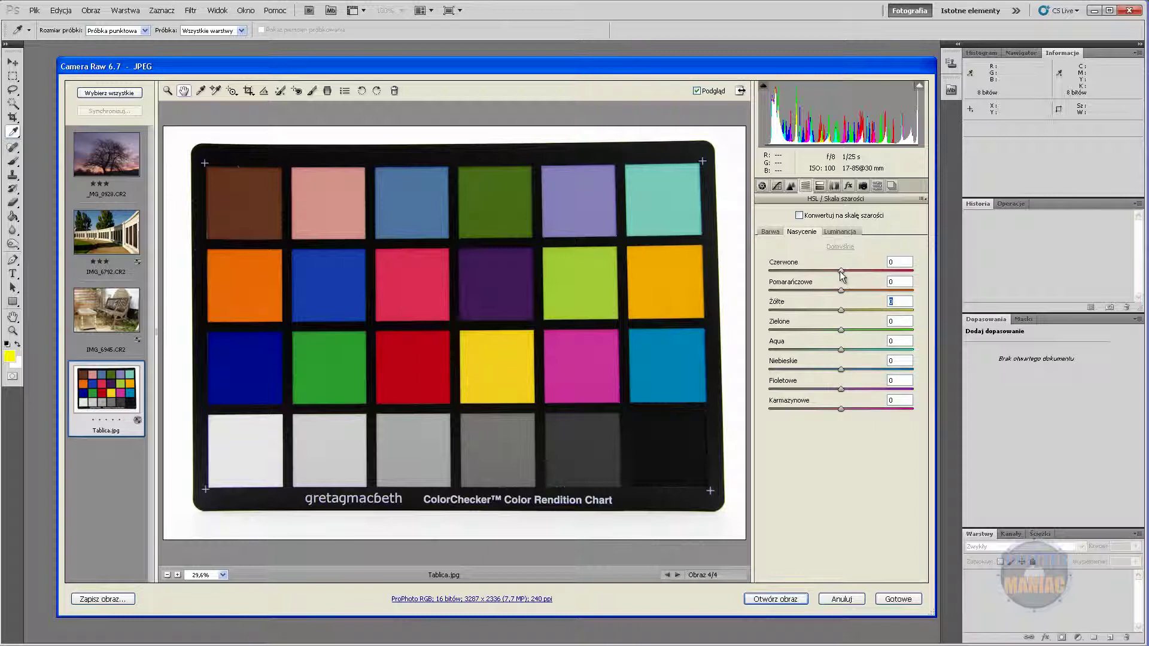
pyautogui.moveTo(840, 271)
pyautogui.mouseDown()
pyautogui.moveTo(903, 276)
pyautogui.moveTo(858, 278)
pyautogui.mouseUp()
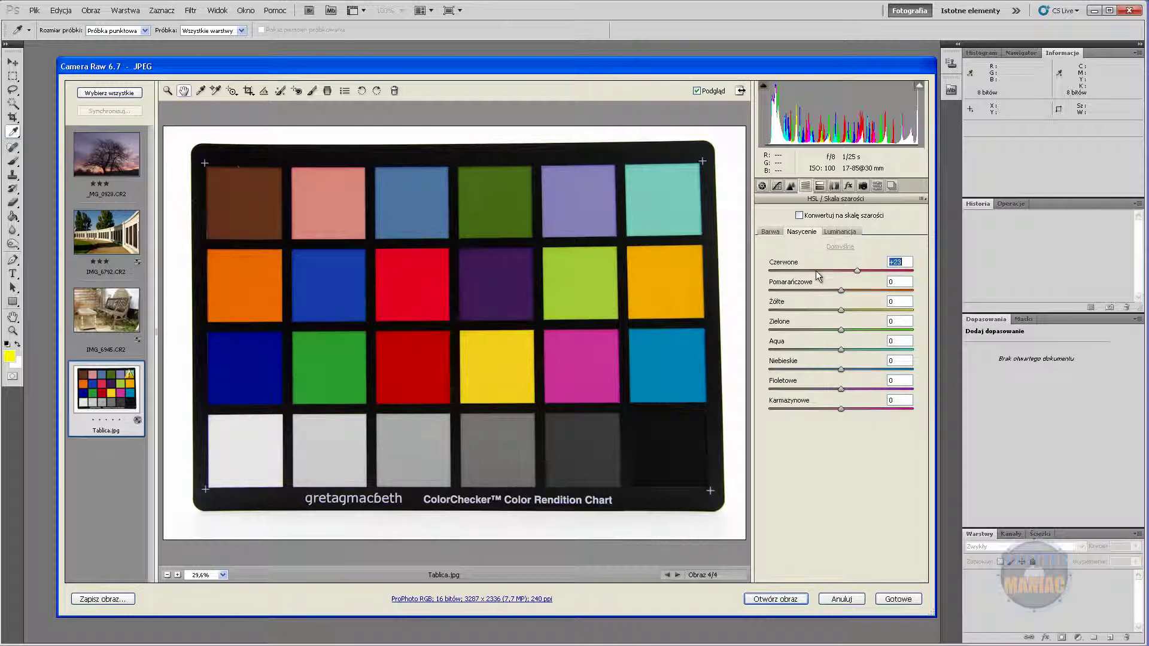
pyautogui.doubleClick(856, 273)
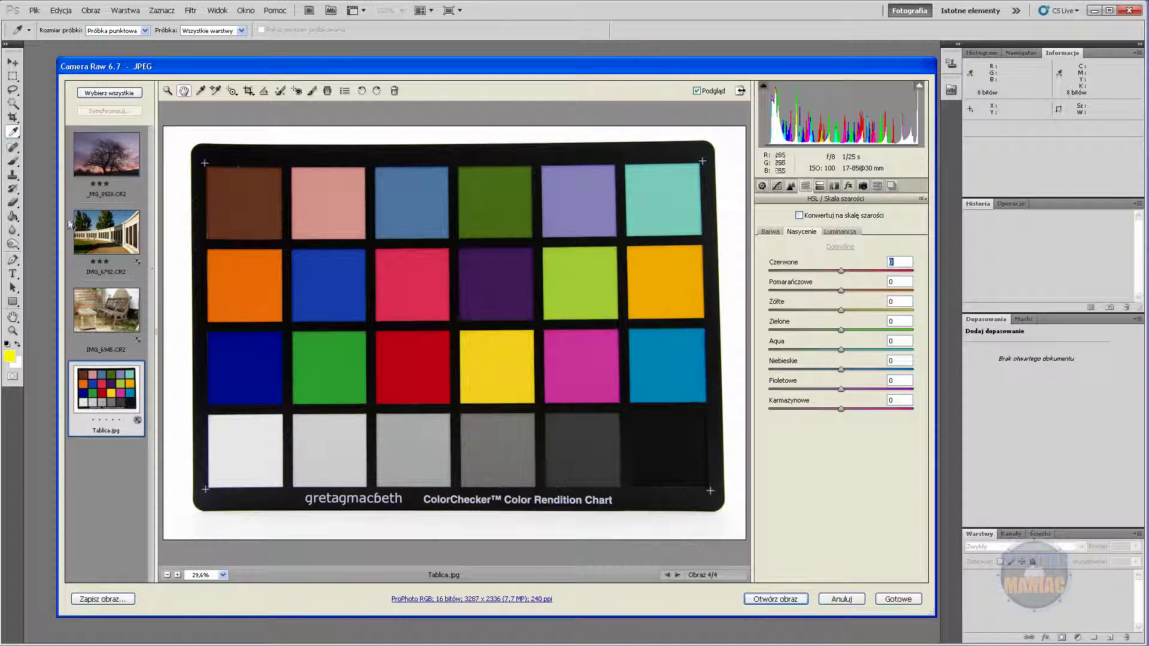
pyautogui.click(839, 232)
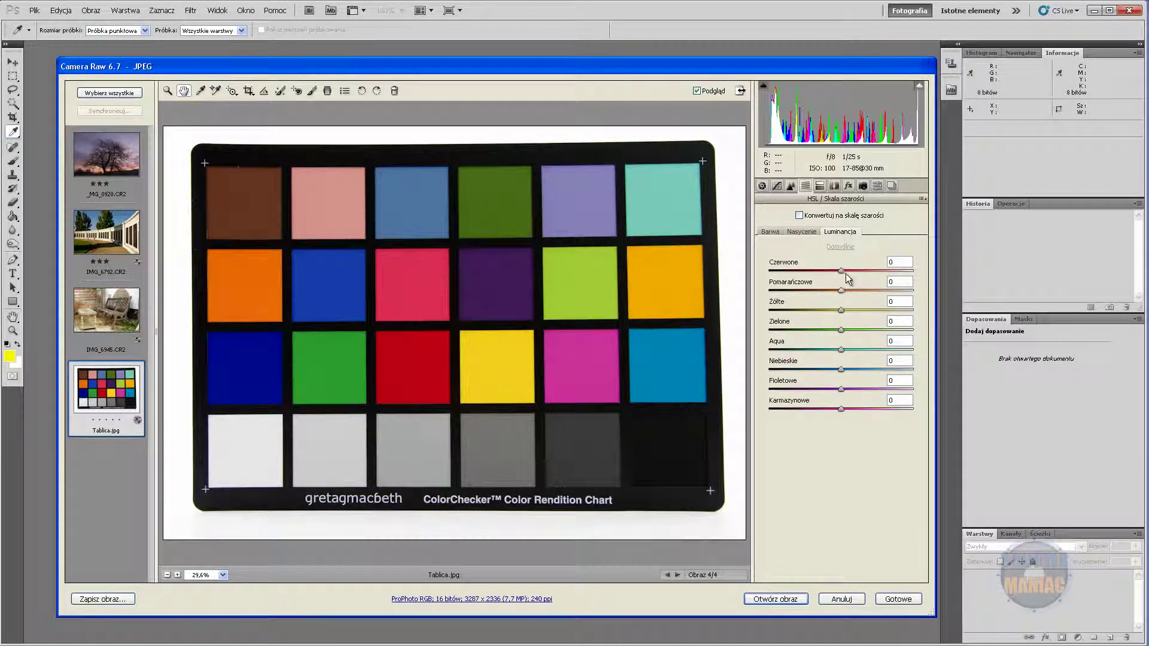
# Step: Test red luminance and reset it, then darken Aqua and brighten Blues luminance to +10
pyautogui.moveTo(843, 271)
pyautogui.mouseDown()
pyautogui.moveTo(908, 273)
pyautogui.moveTo(773, 270)
pyautogui.mouseUp()
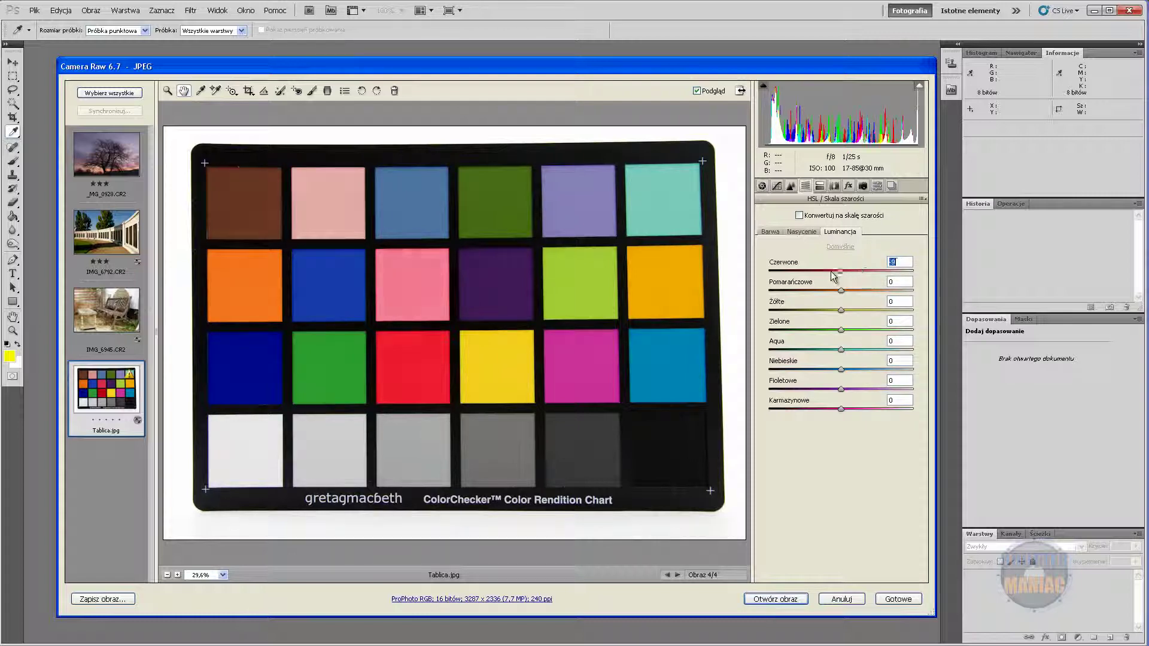
pyautogui.doubleClick(773, 271)
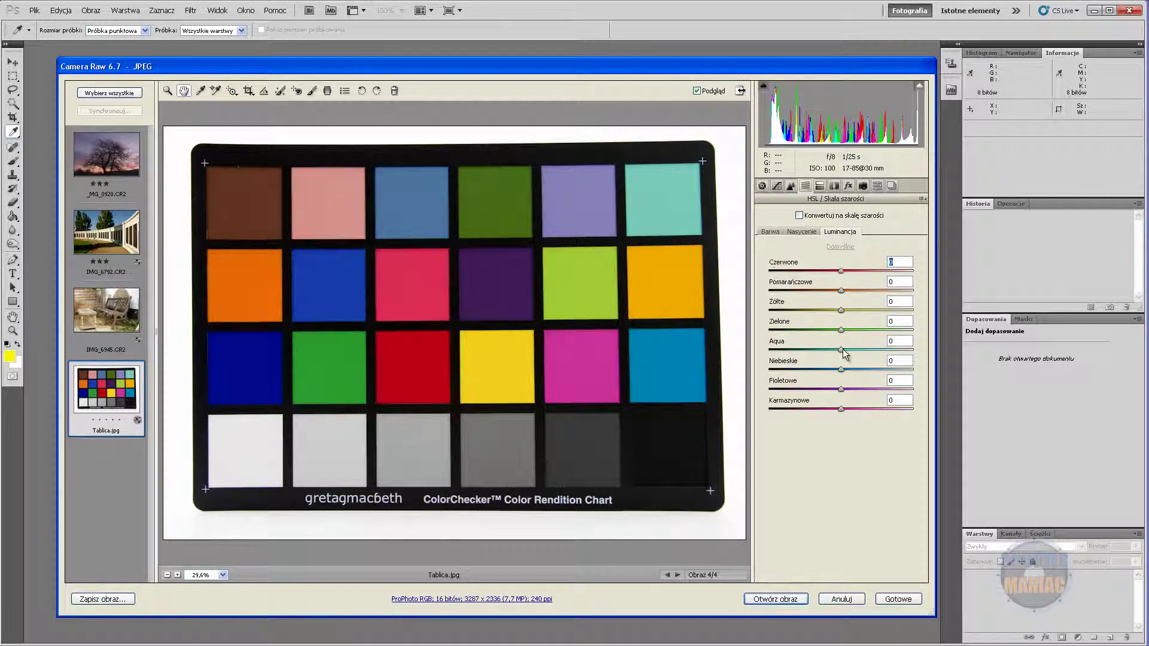
pyautogui.moveTo(841, 370); pyautogui.dragTo(806, 350)
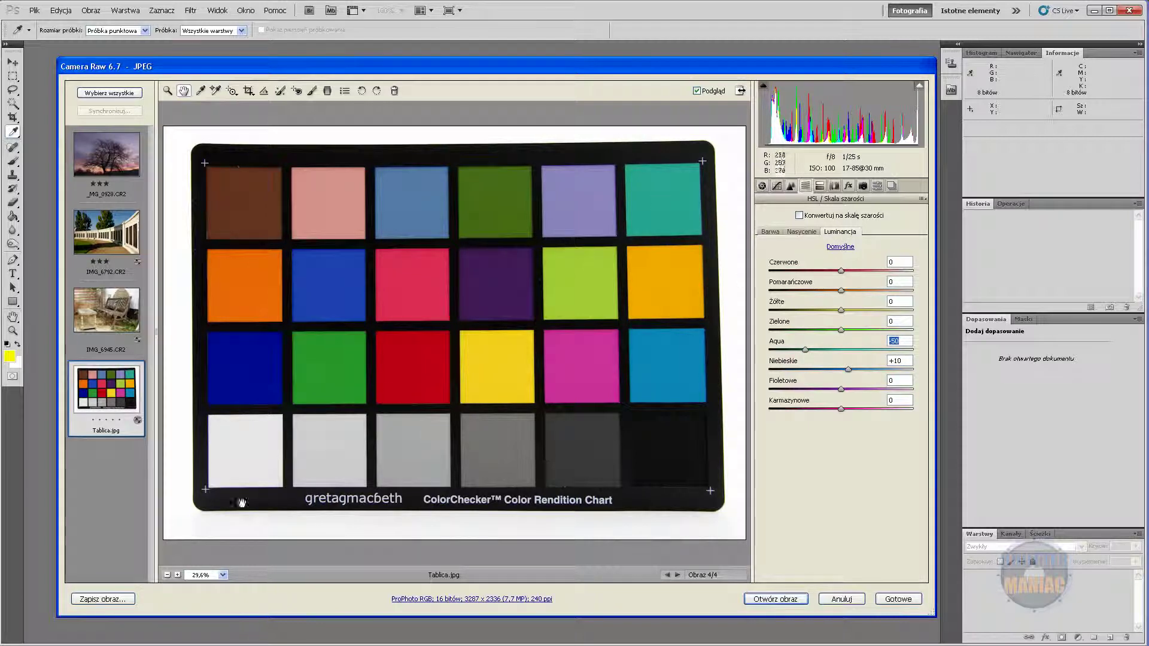
# Step: Zoom the preview to 100% then 400% on the teal patch, setting Aqua luminance to -91
pyautogui.rightClick(644, 213)
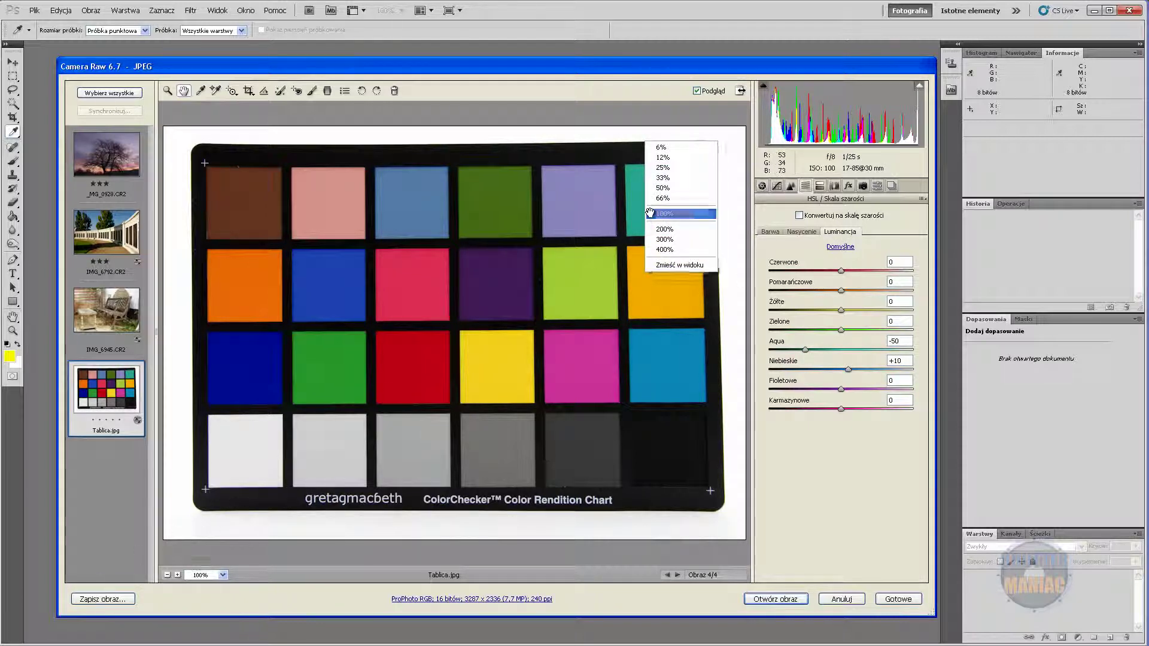
pyautogui.click(680, 215)
pyautogui.moveTo(572, 331); pyautogui.dragTo(472, 367)
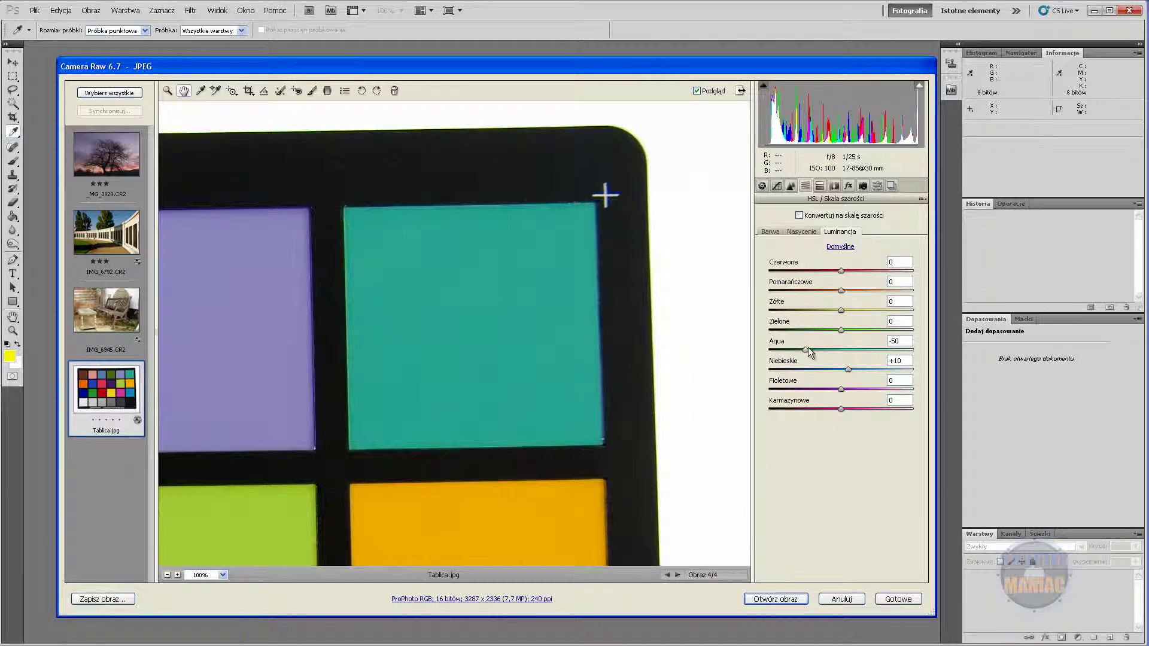
pyautogui.moveTo(806, 349); pyautogui.dragTo(775, 350)
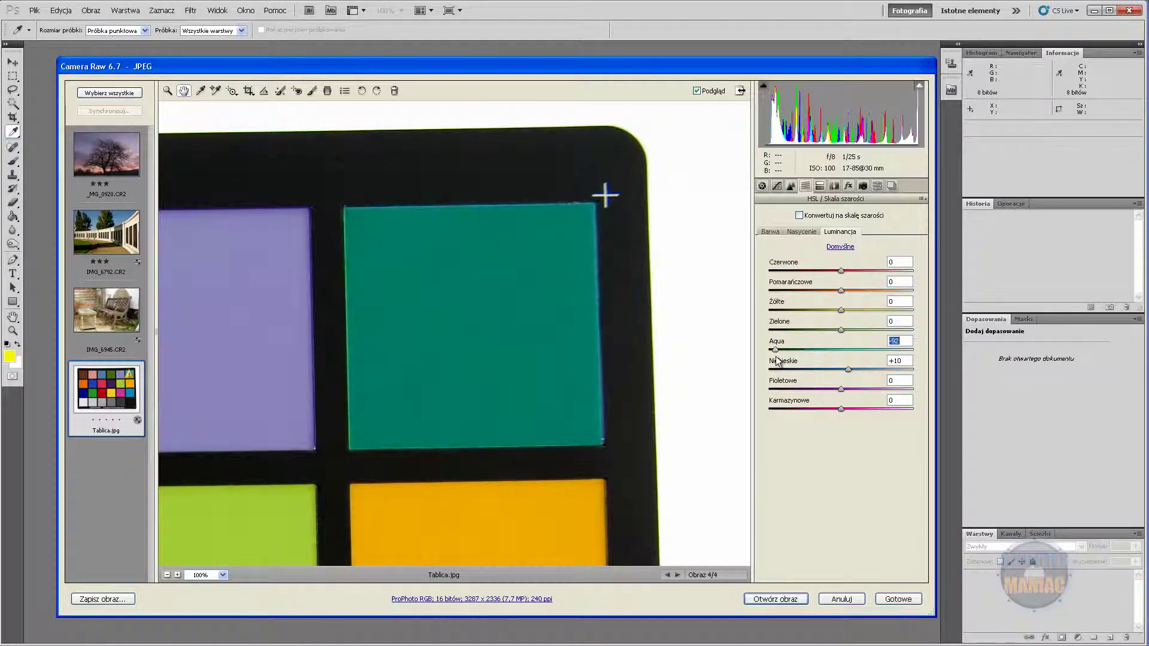
pyautogui.rightClick(462, 350)
pyautogui.click(481, 391)
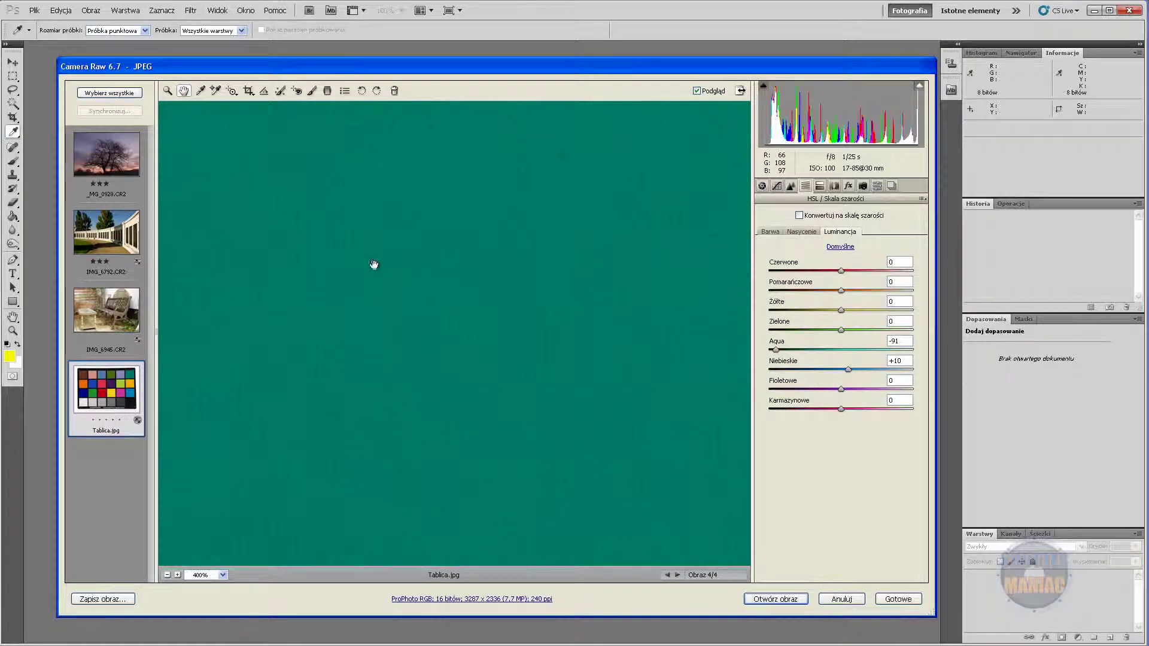
pyautogui.moveTo(375, 267)
pyautogui.mouseDown()
pyautogui.moveTo(608, 450)
pyautogui.moveTo(475, 336)
pyautogui.mouseUp()
pyautogui.click(791, 186)
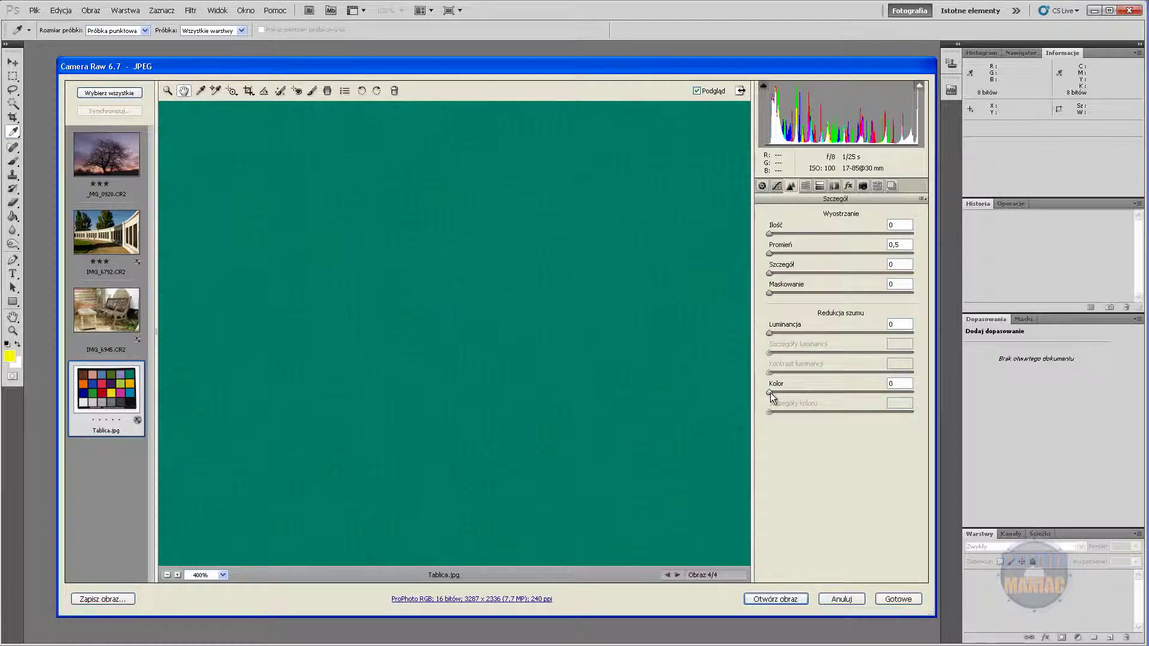
pyautogui.moveTo(770, 393); pyautogui.dragTo(806, 393)
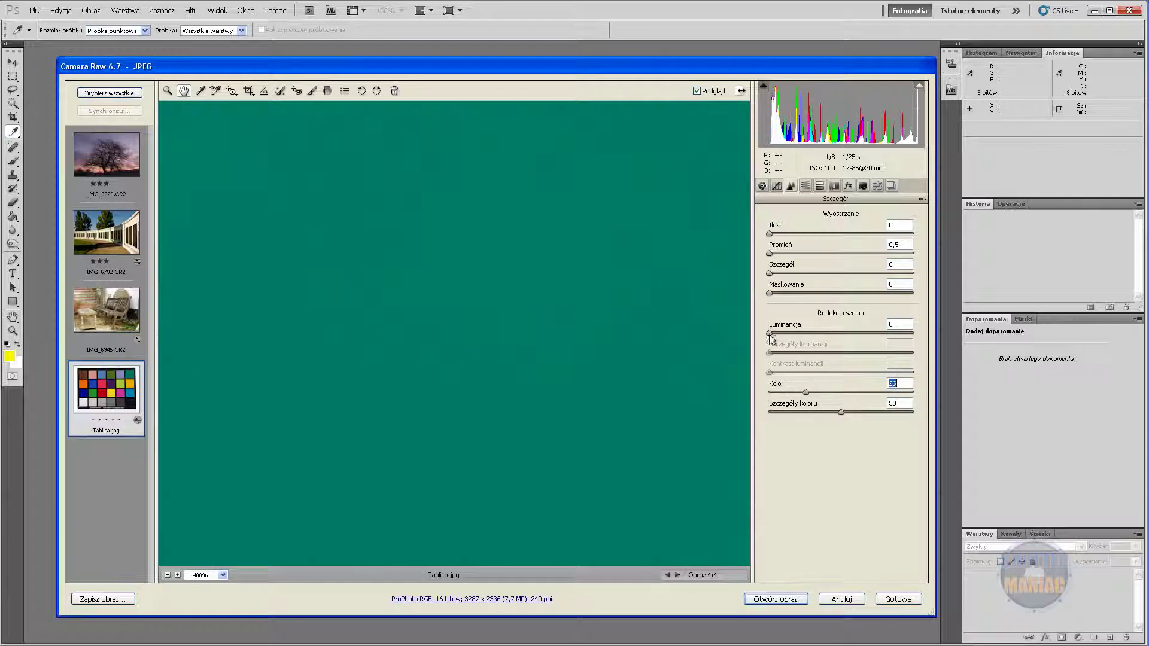
pyautogui.moveTo(770, 334); pyautogui.dragTo(809, 333)
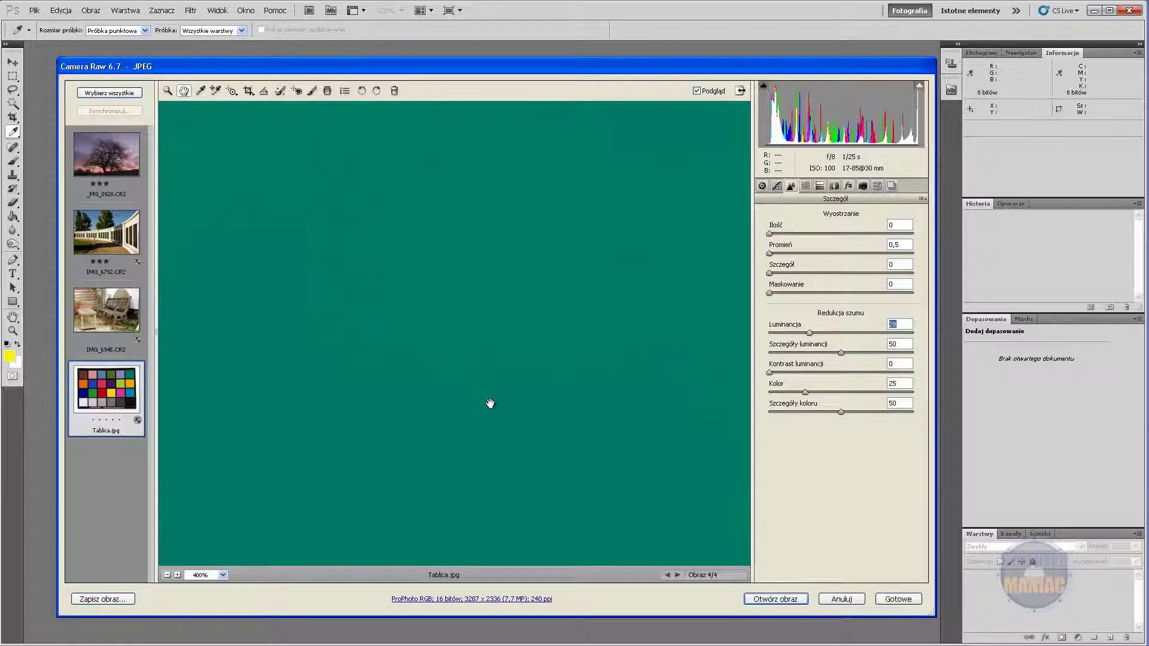
pyautogui.rightClick(447, 286)
pyautogui.click(466, 242)
pyautogui.click(805, 186)
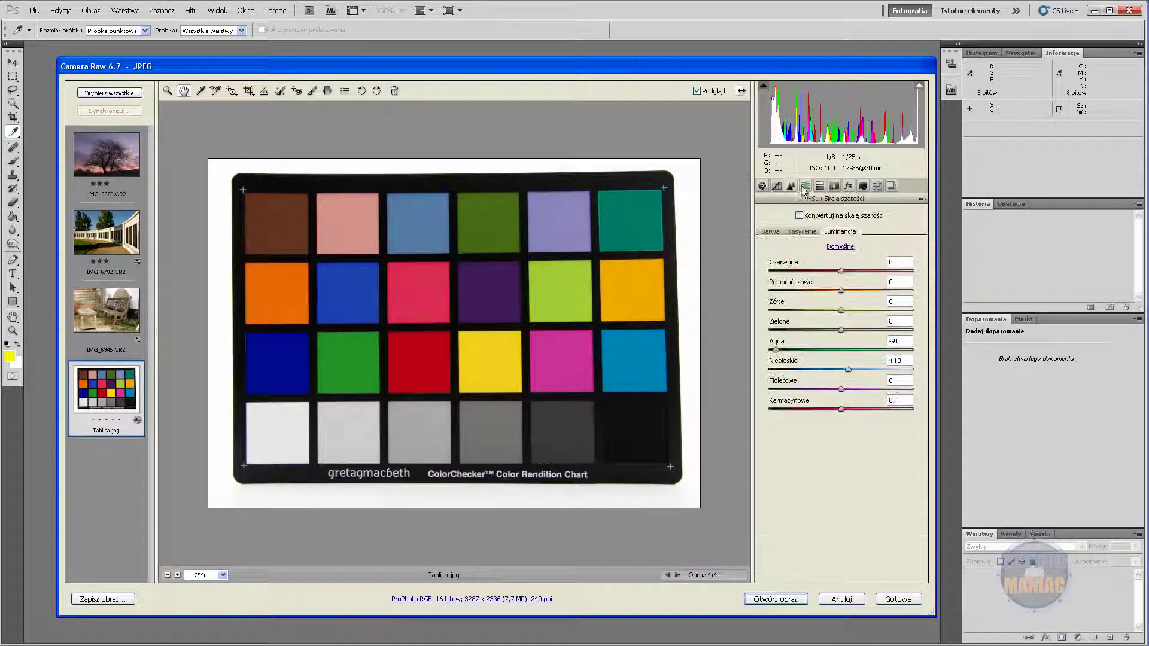
pyautogui.hotkey('ctrl', 'alt', '3')
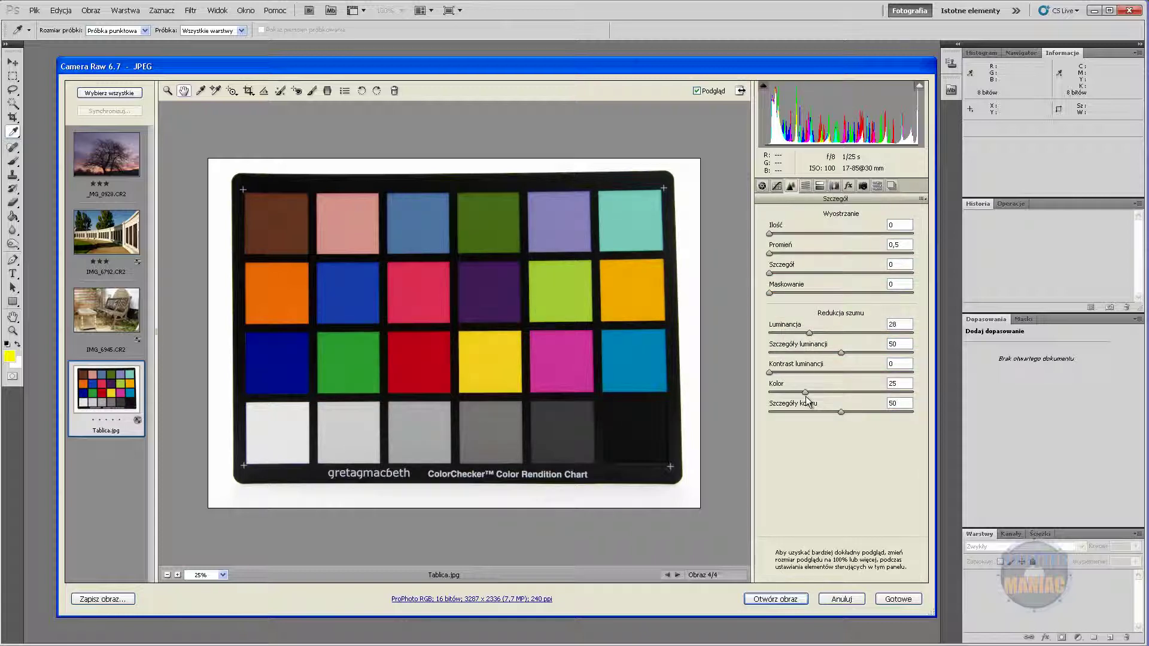
pyautogui.click(806, 186)
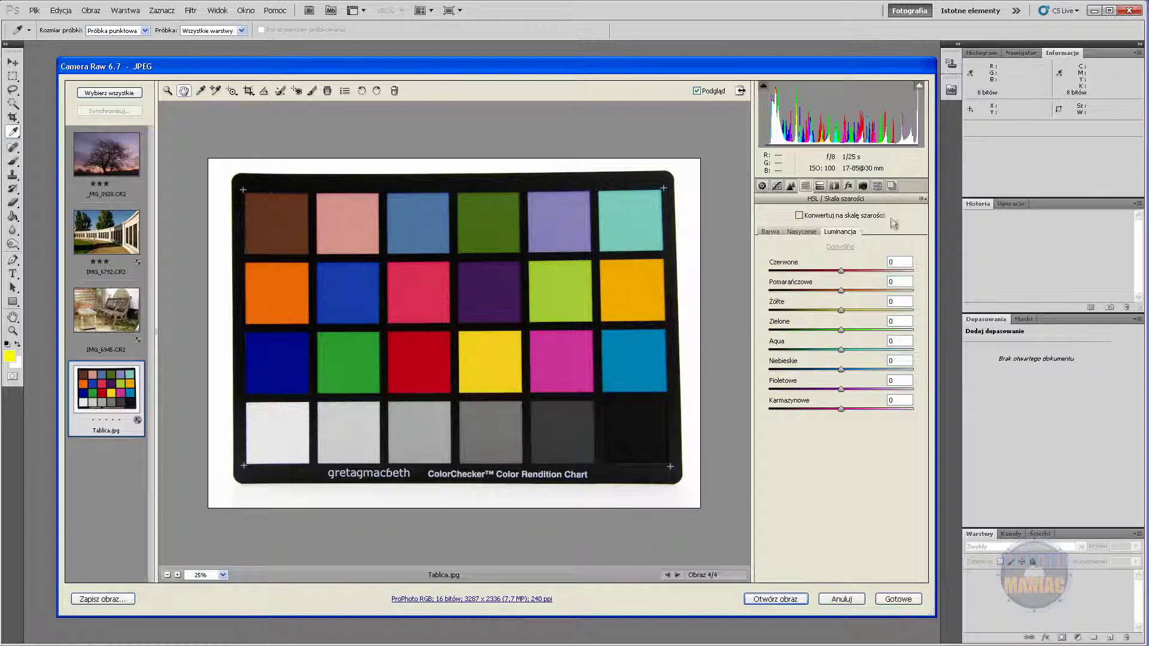
# Step: Compare the chart in Auto-mixed grayscale against colour, leaving grayscale conversion off
pyautogui.click(799, 216)
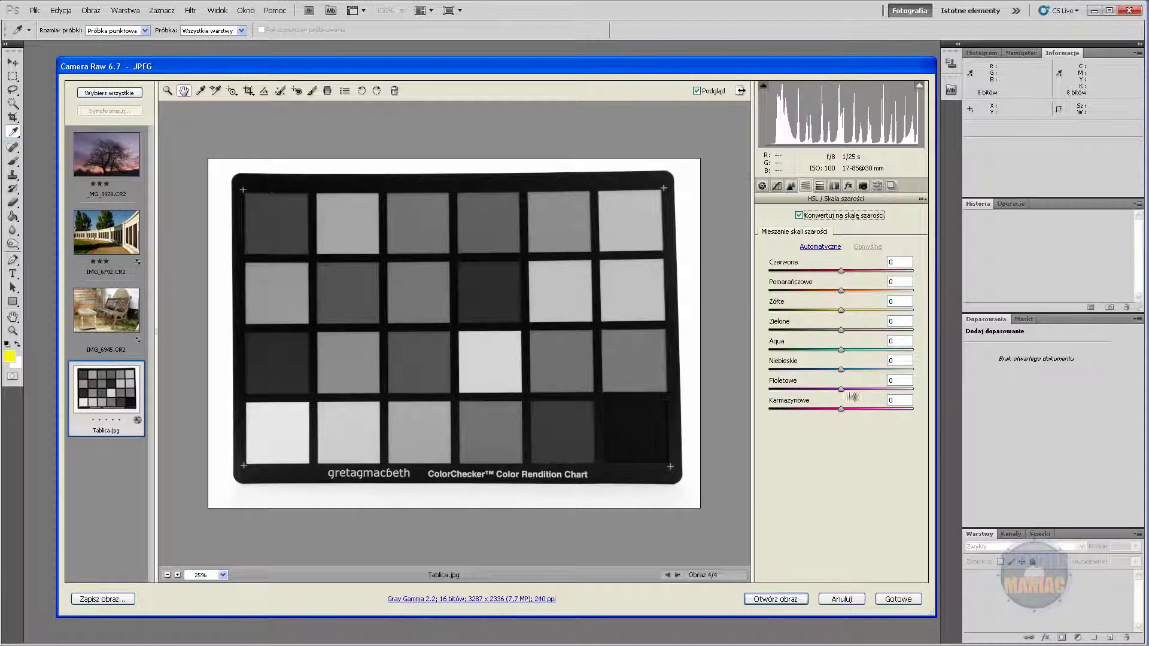
pyautogui.click(829, 248)
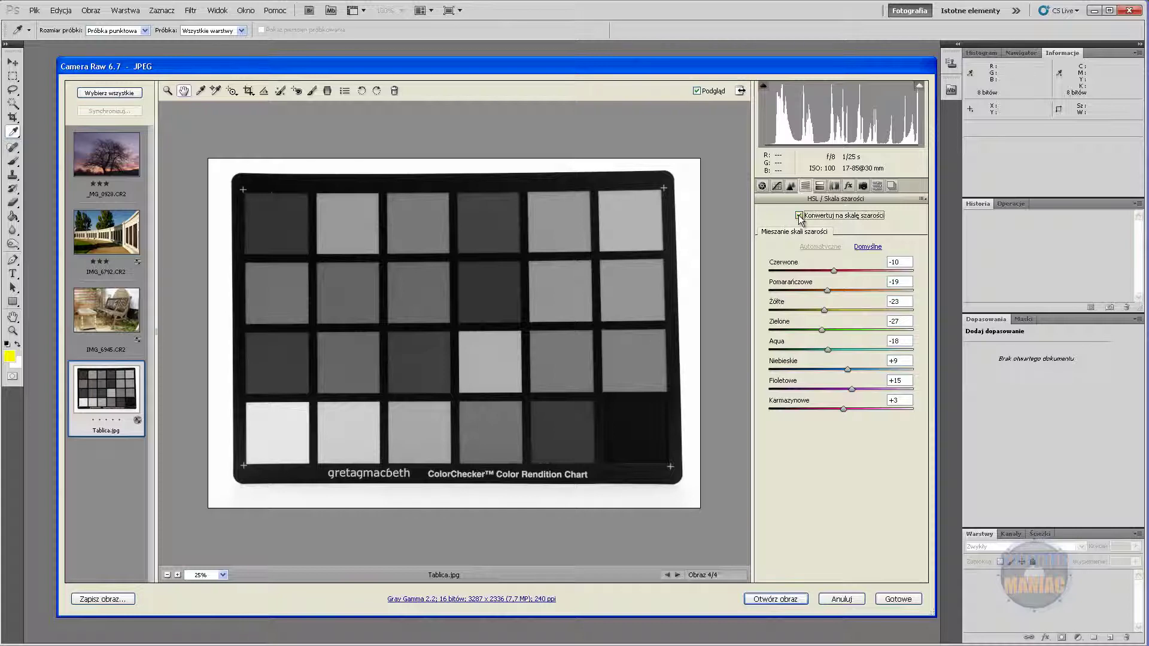
pyautogui.click(799, 215)
pyautogui.click(799, 216)
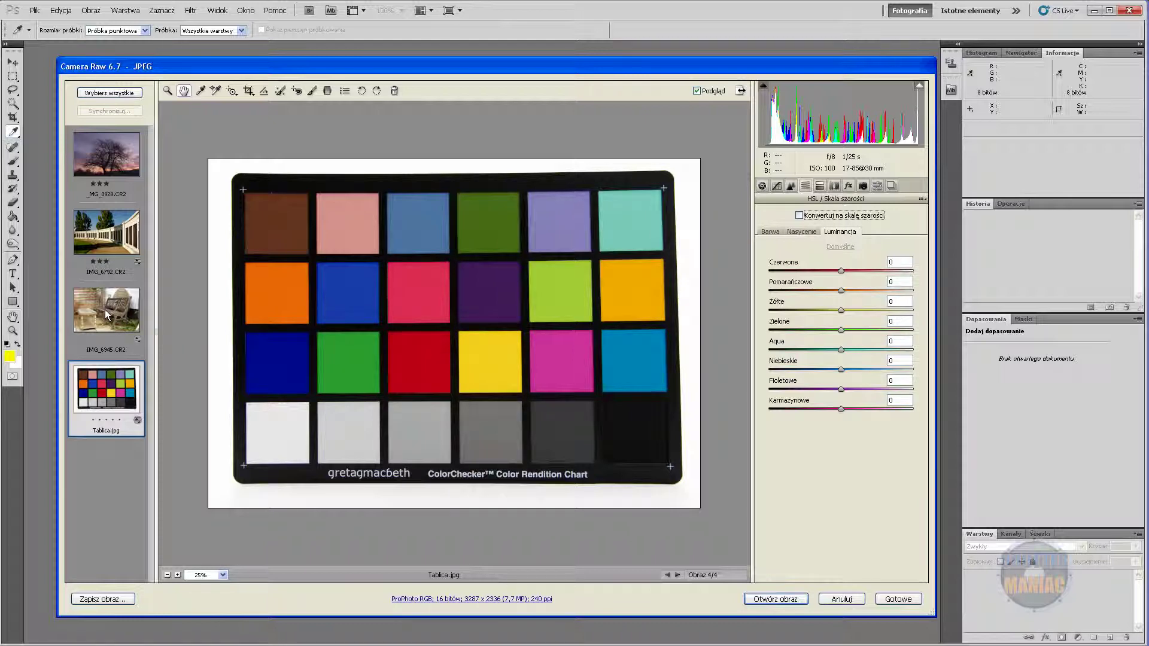
# Step: On the sunset tree photo _MG_0928, boost saturation of Blues +81, Aqua +47 and Purples +72
pyautogui.click(115, 228)
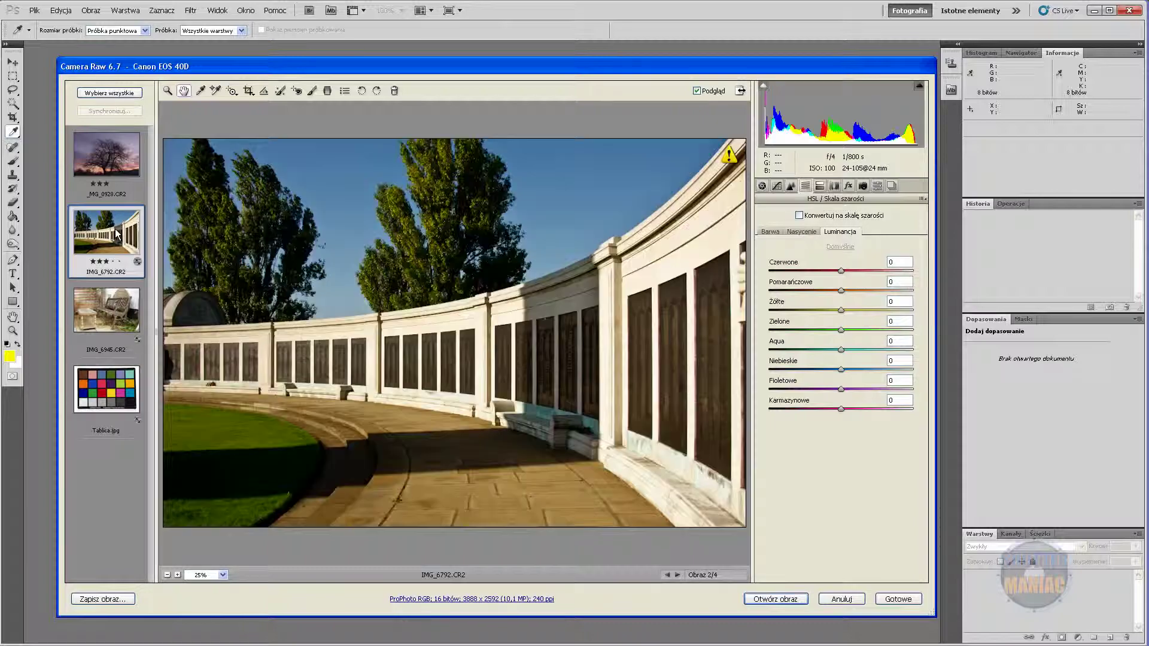
pyautogui.click(110, 167)
pyautogui.click(774, 233)
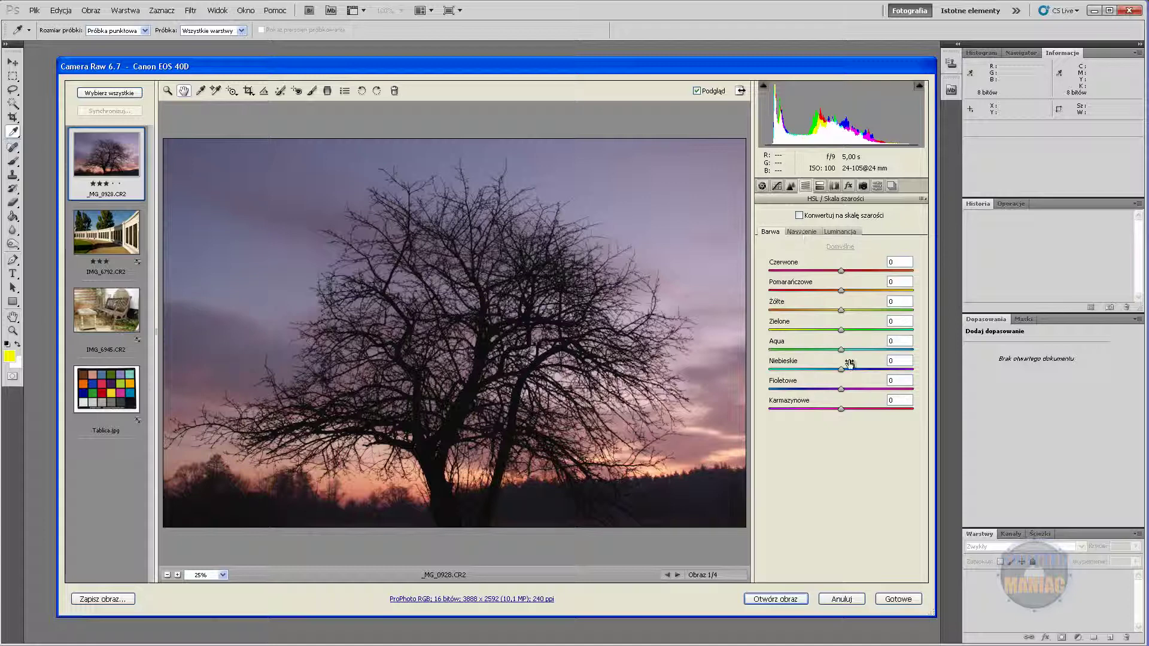
pyautogui.hotkey('ctrl', 'alt', 'shift', 's')
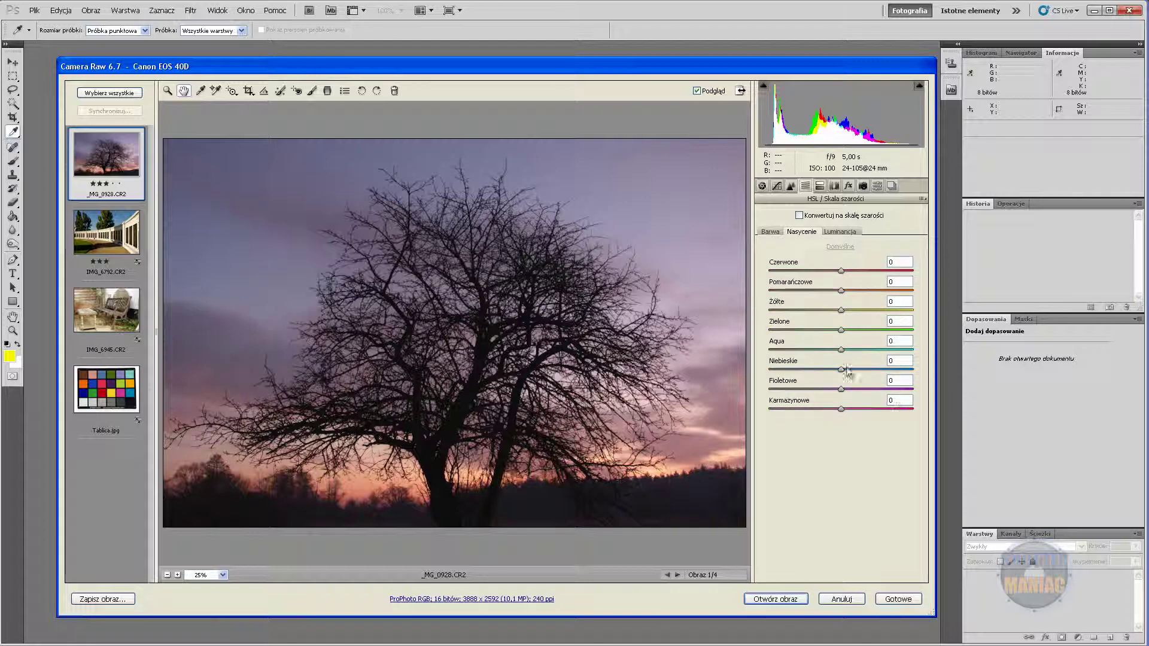
pyautogui.moveTo(842, 370)
pyautogui.mouseDown()
pyautogui.moveTo(899, 370)
pyautogui.moveTo(875, 350)
pyautogui.mouseUp()
pyautogui.moveTo(841, 389); pyautogui.dragTo(890, 388)
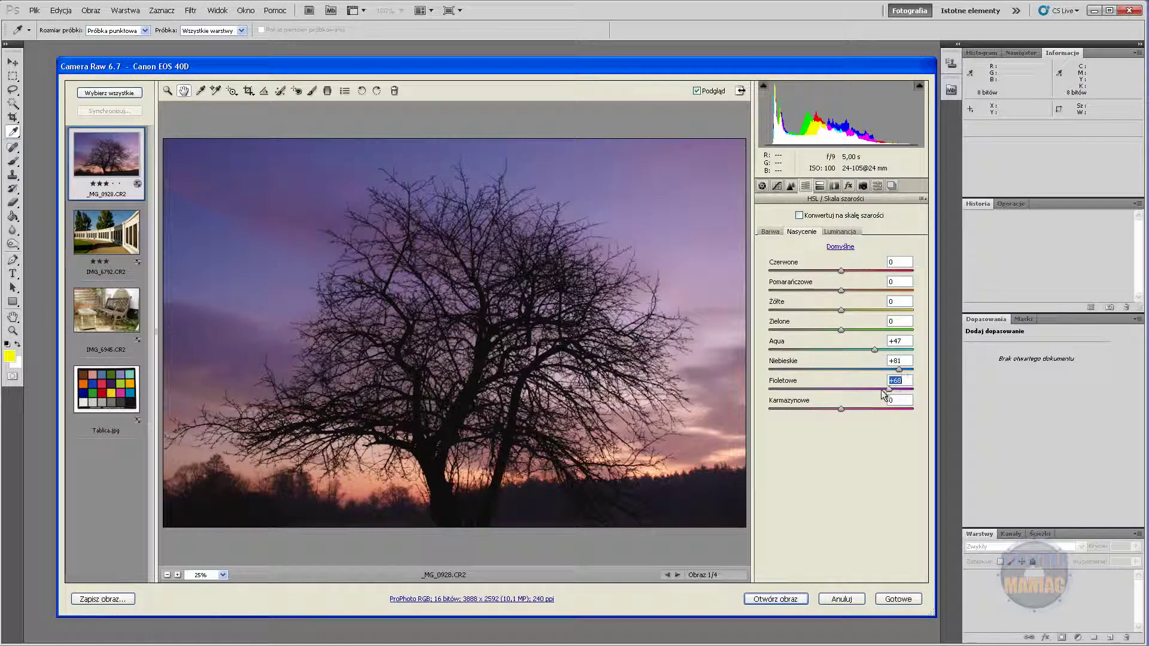
pyautogui.moveTo(889, 389); pyautogui.dragTo(893, 389)
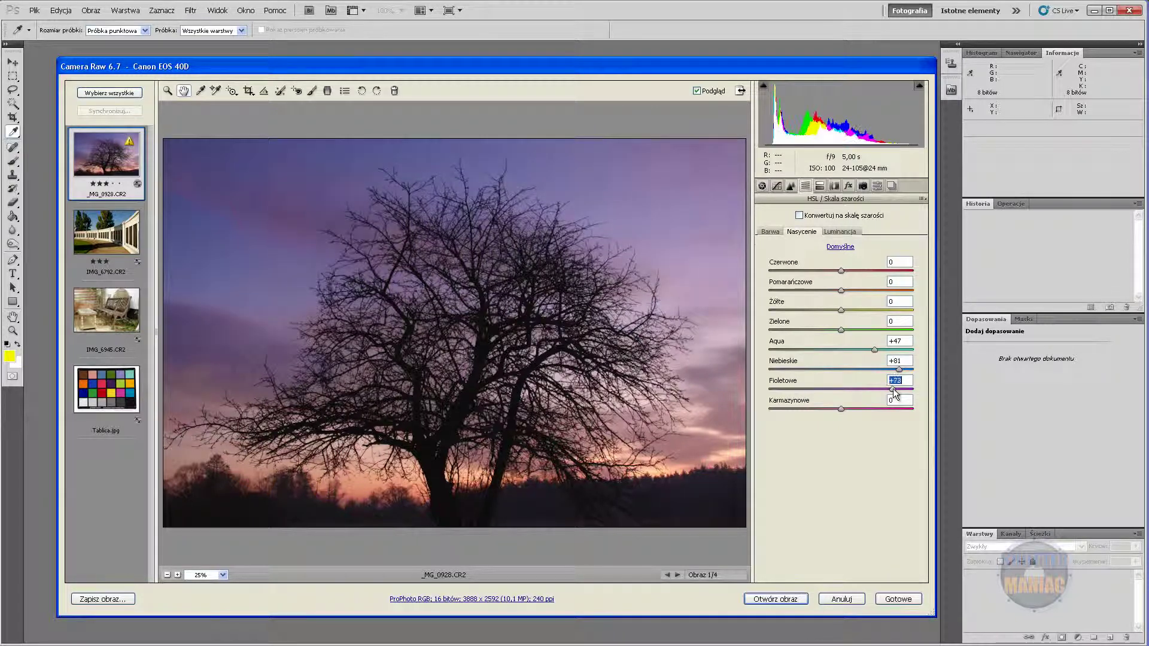
# Step: Shift the Purples hue to -83 and darken the Blues luminance to -65
pyautogui.click(770, 233)
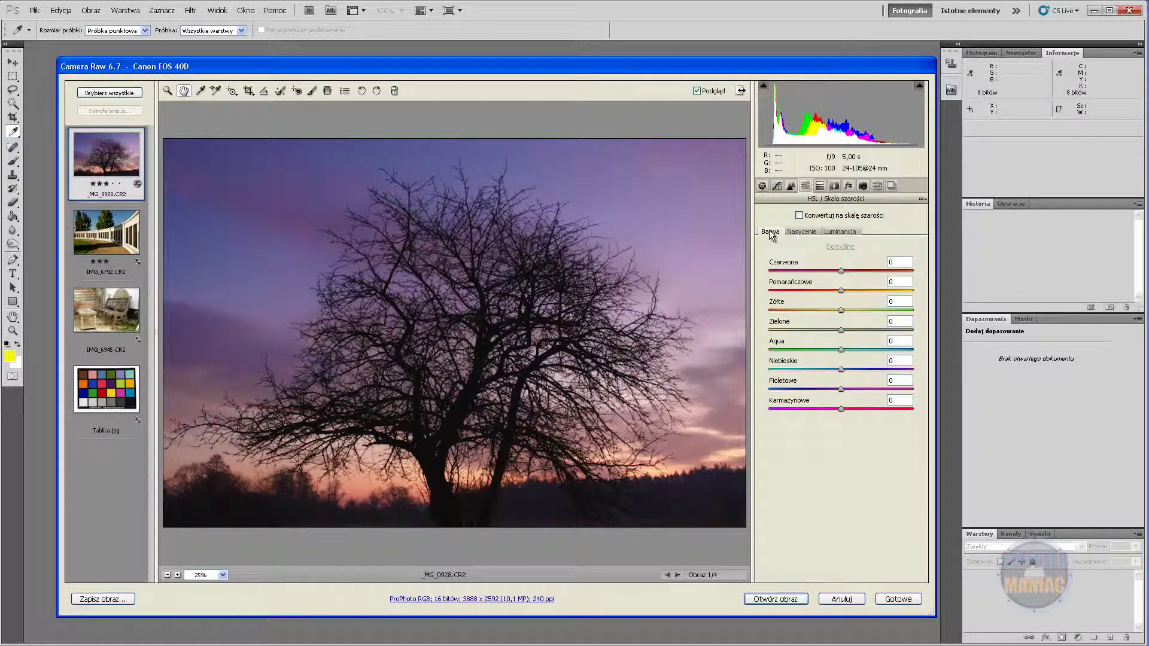
pyautogui.moveTo(841, 390)
pyautogui.mouseDown()
pyautogui.moveTo(782, 390)
pyautogui.moveTo(823, 368)
pyautogui.mouseUp()
pyautogui.click(840, 370)
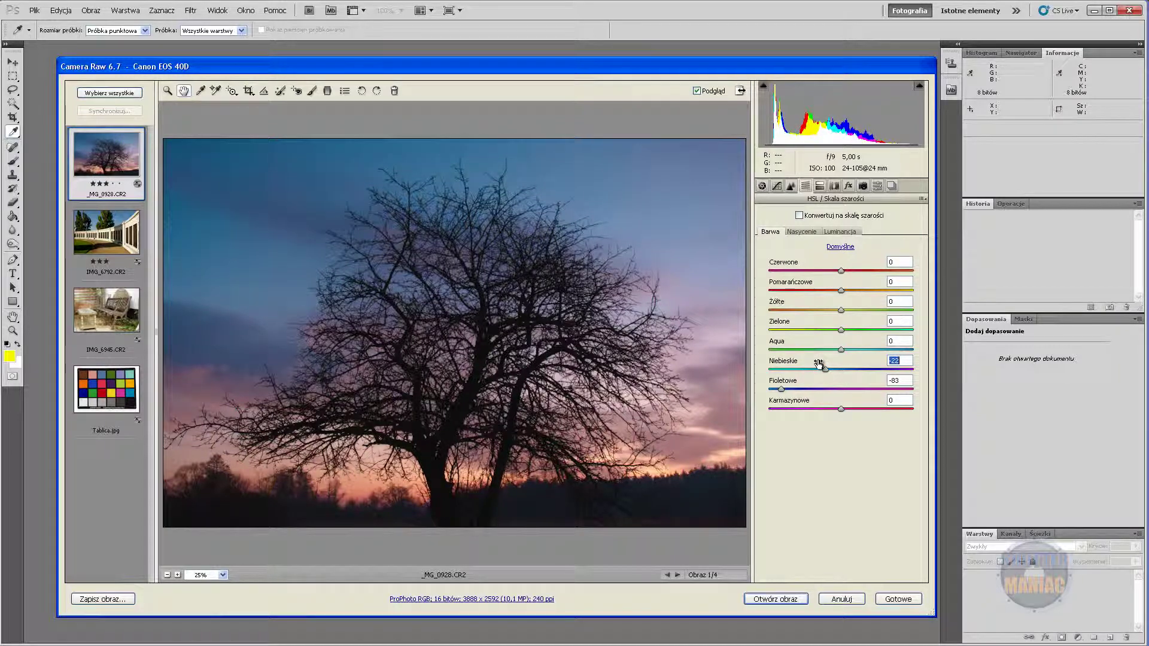
pyautogui.click(837, 231)
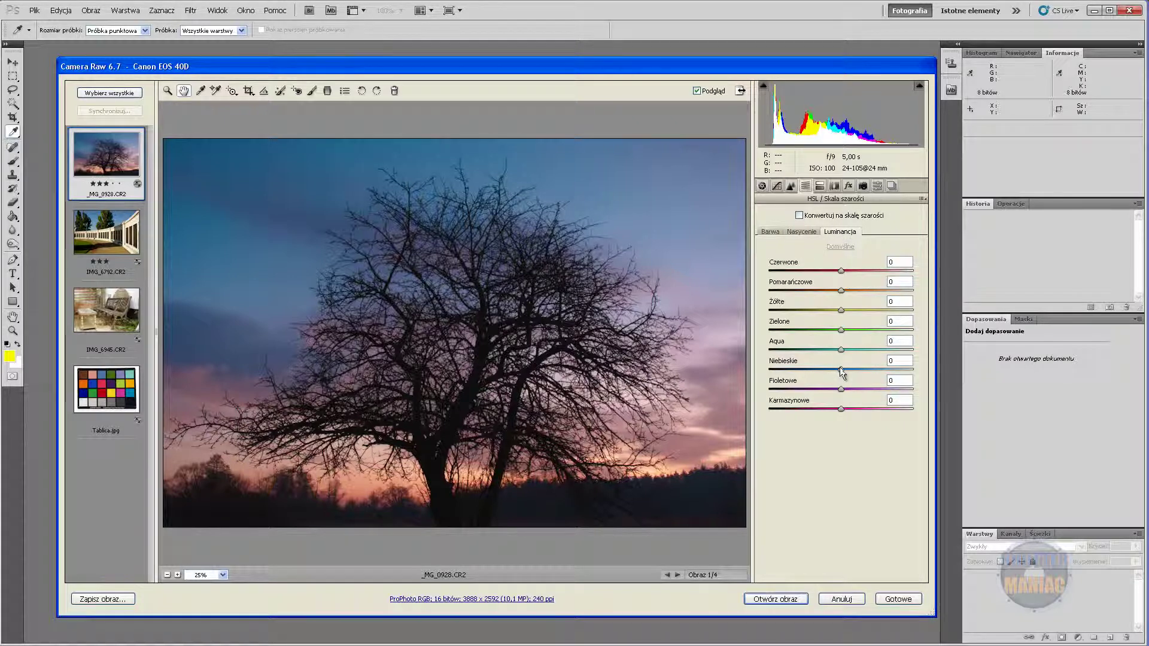
pyautogui.moveTo(841, 369); pyautogui.dragTo(791, 368)
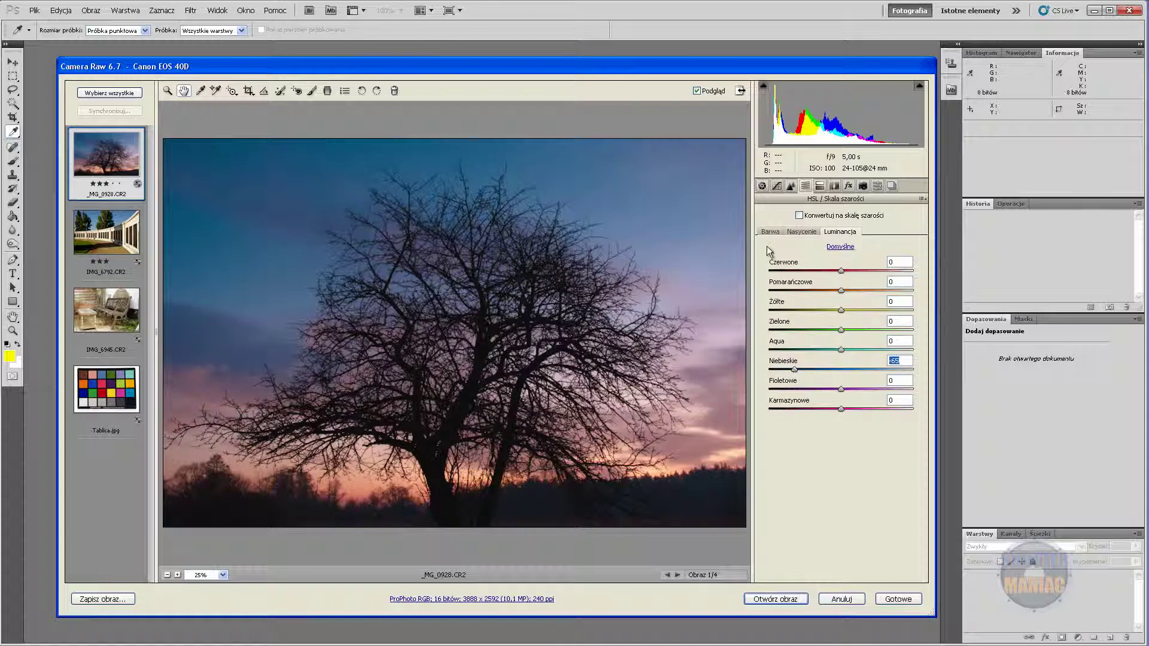
# Step: Boost Yellows saturation to +86 and Oranges saturation to +66
pyautogui.click(801, 231)
pyautogui.click(842, 311)
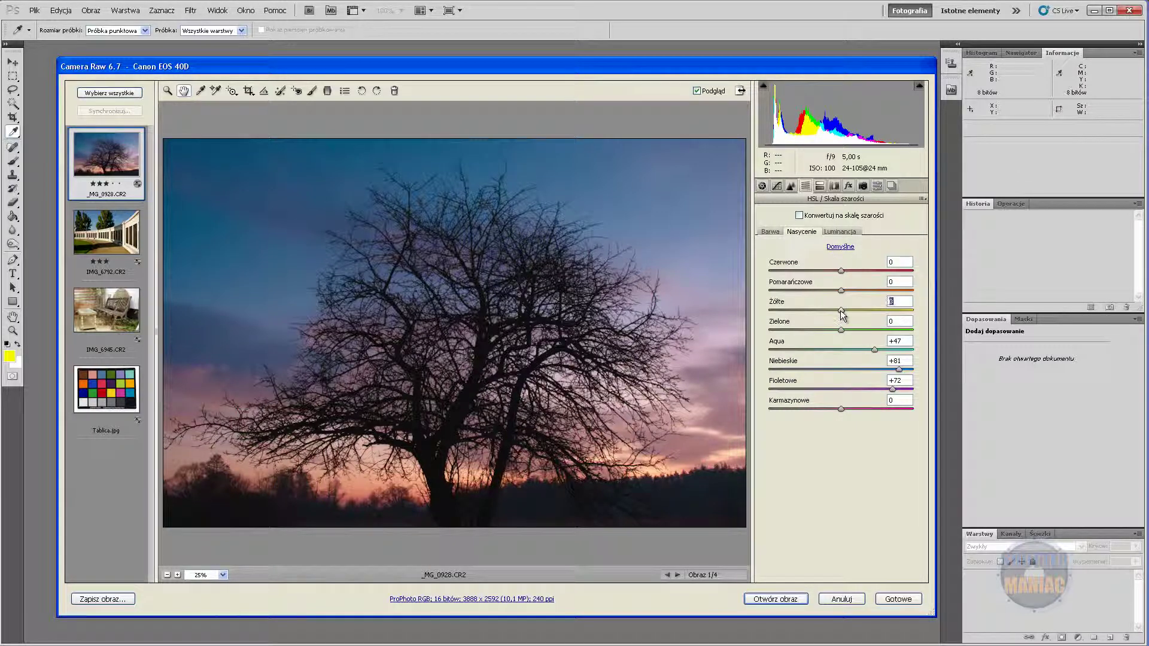
pyautogui.moveTo(850, 309); pyautogui.dragTo(902, 310)
pyautogui.moveTo(841, 291)
pyautogui.mouseDown()
pyautogui.moveTo(888, 297)
pyautogui.moveTo(854, 276)
pyautogui.mouseUp()
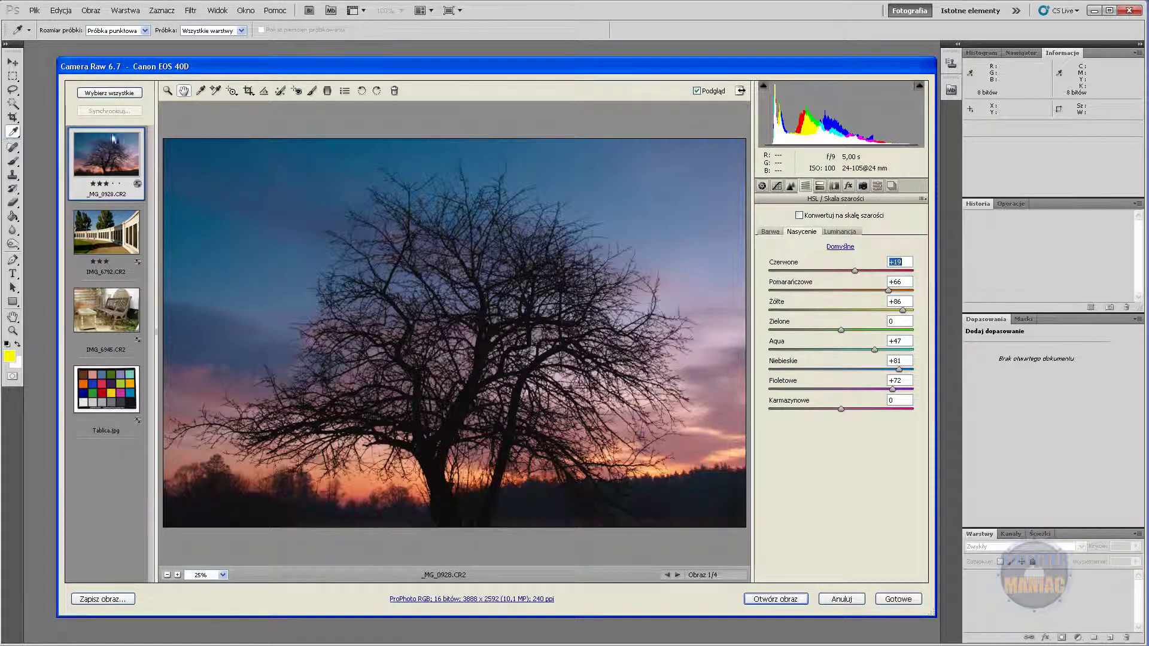
# Step: In Basic, set Temperature 6050, Clarity +52, Vibrance +33, Saturation +24 and Contrast +38
pyautogui.click(761, 186)
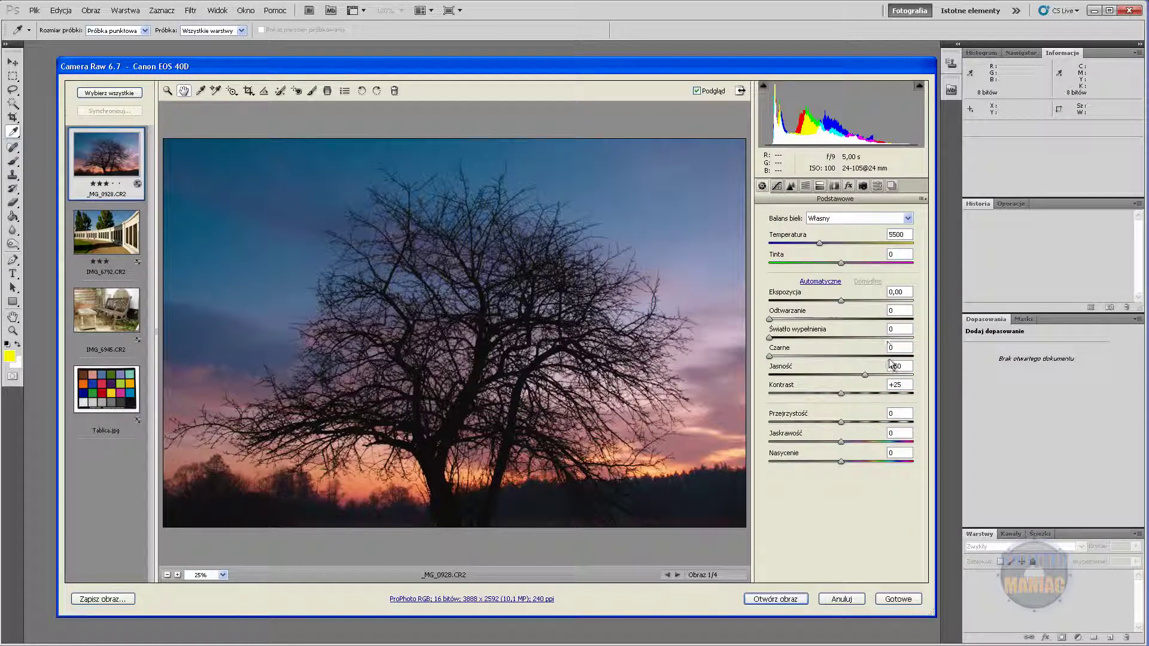
pyautogui.moveTo(820, 244); pyautogui.dragTo(832, 242)
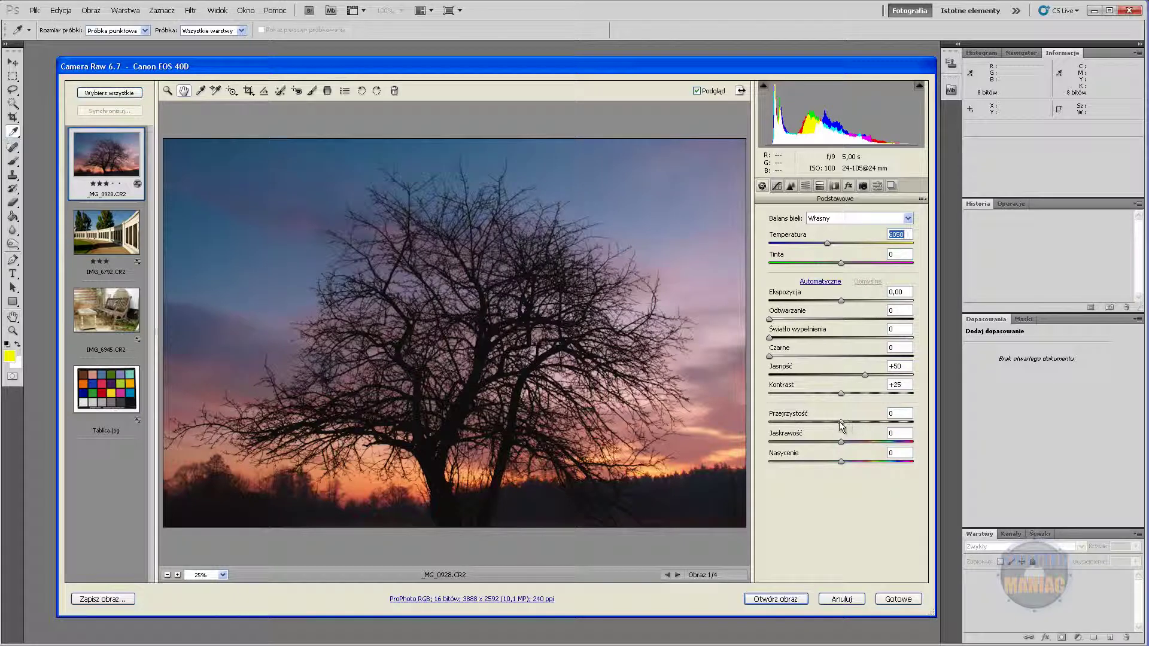
pyautogui.moveTo(842, 422)
pyautogui.mouseDown()
pyautogui.moveTo(877, 422)
pyautogui.moveTo(857, 461)
pyautogui.moveTo(864, 442)
pyautogui.mouseUp()
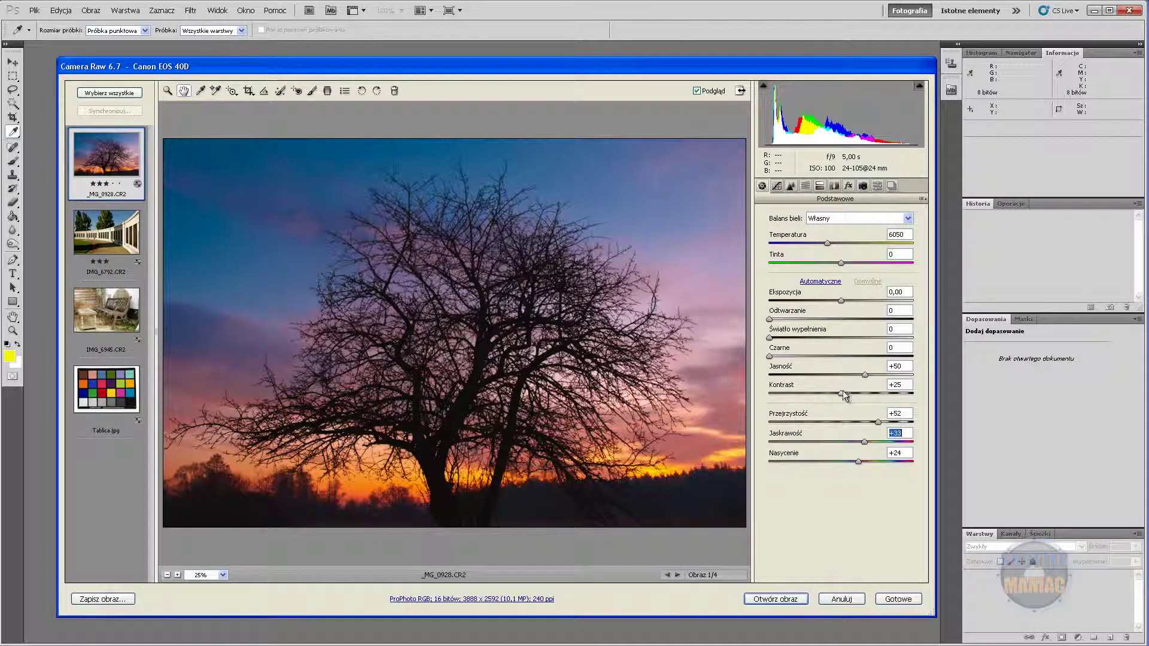
pyautogui.moveTo(842, 392); pyautogui.dragTo(854, 393)
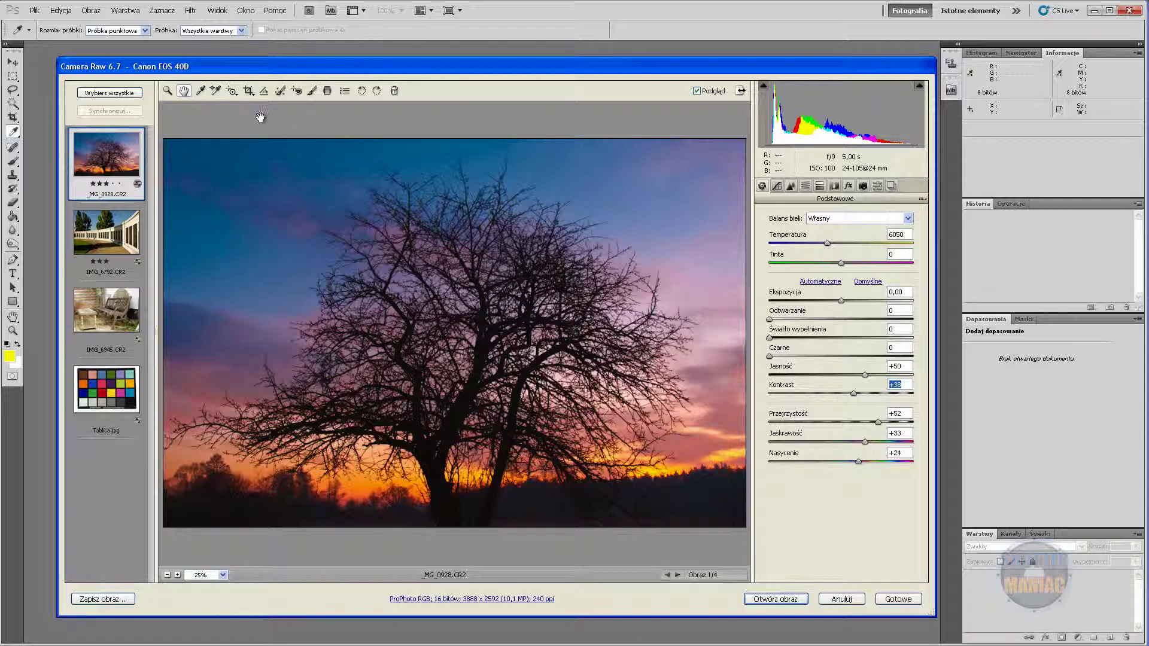
# Step: Darken the sky with Blues luminance -86 and Purples luminance -34
pyautogui.click(805, 185)
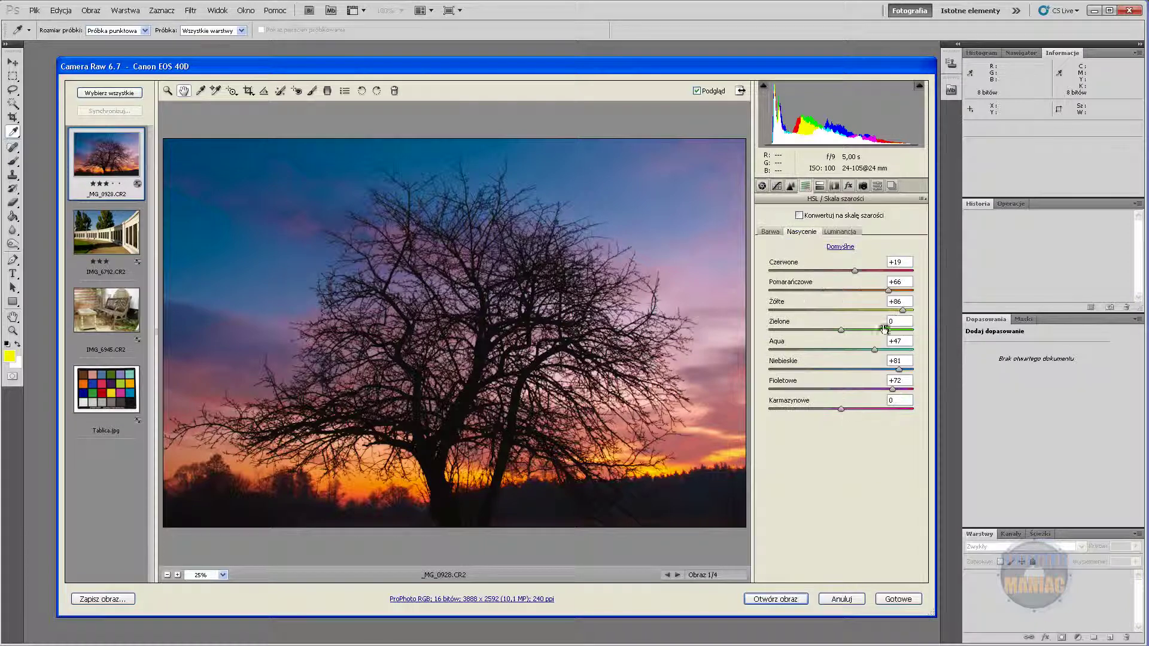
pyautogui.click(836, 231)
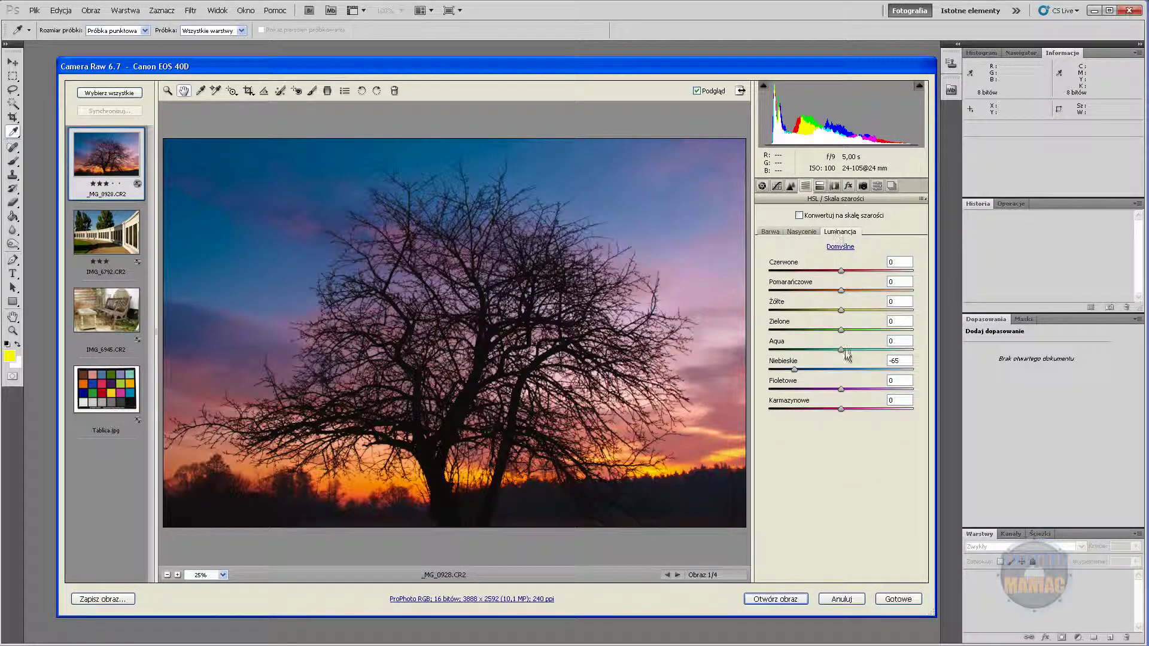
pyautogui.moveTo(794, 369); pyautogui.dragTo(779, 369)
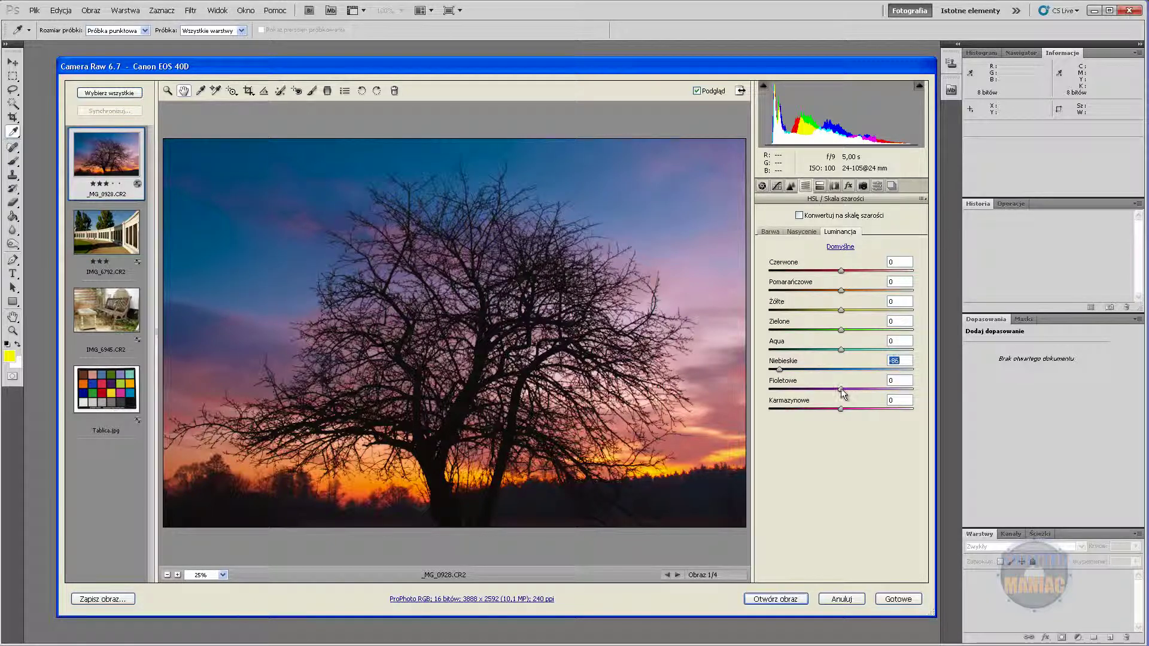
pyautogui.moveTo(841, 389); pyautogui.dragTo(817, 389)
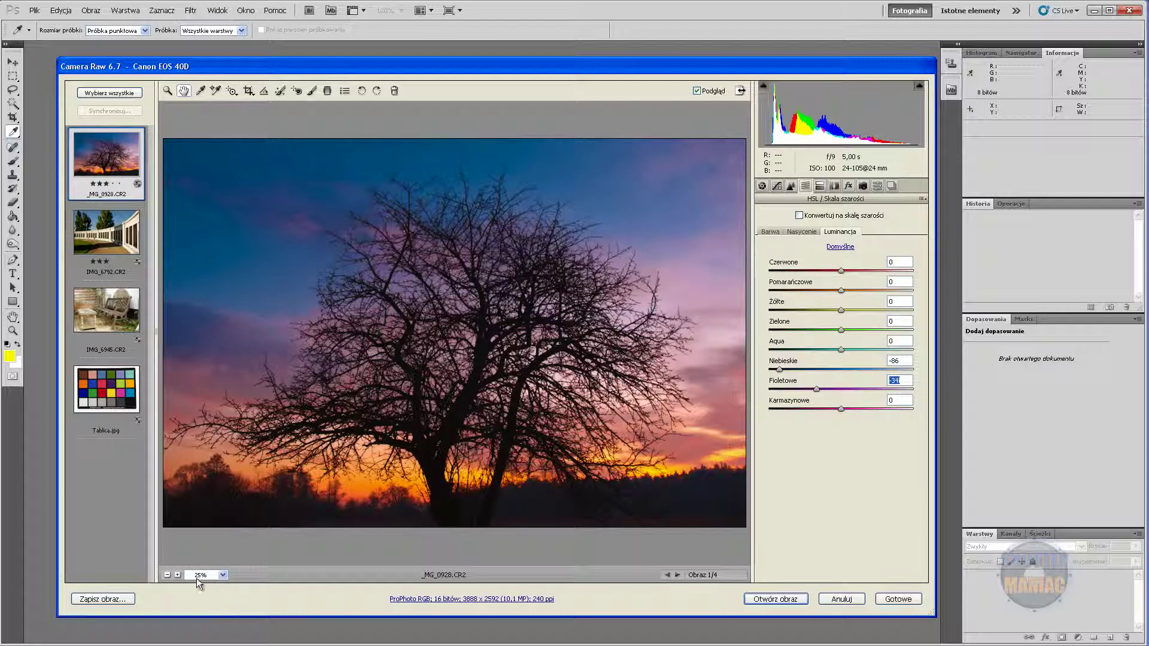
# Step: At 100% zoom, set Noise Reduction Color to 25 and Luminance to 9
pyautogui.rightClick(535, 216)
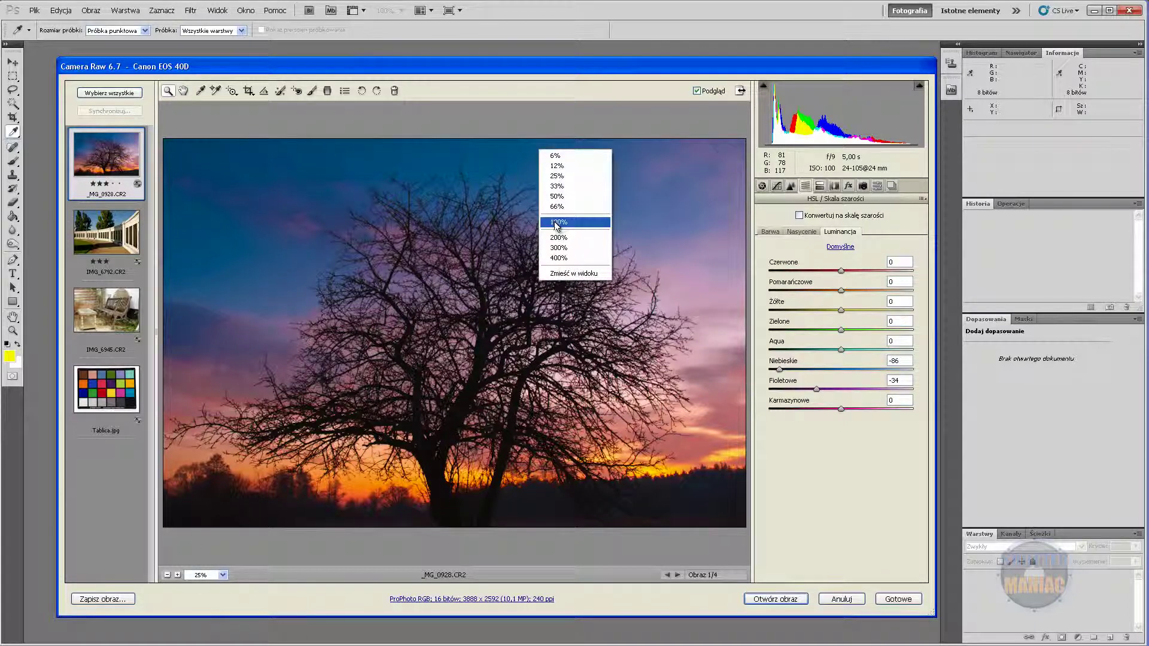
pyautogui.click(557, 226)
pyautogui.click(790, 186)
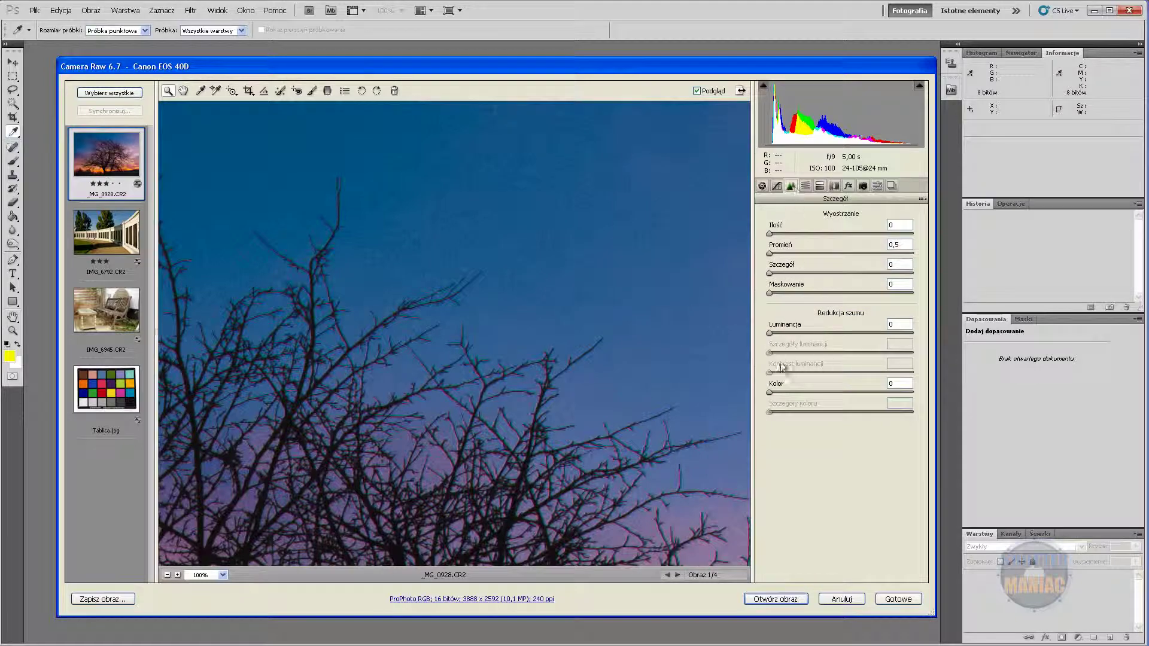
pyautogui.moveTo(781, 392); pyautogui.dragTo(805, 392)
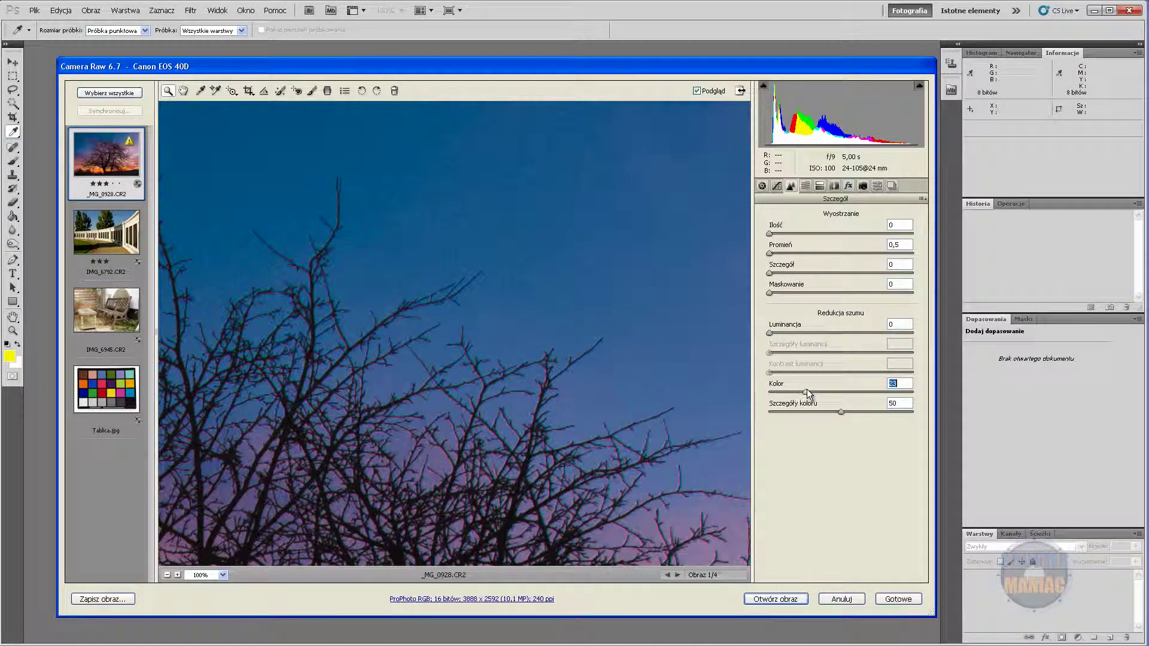
pyautogui.moveTo(771, 333); pyautogui.dragTo(781, 333)
# Step: Zoom the preview back out to 25% and return to the HSL / Grayscale panel
pyautogui.rightClick(390, 220)
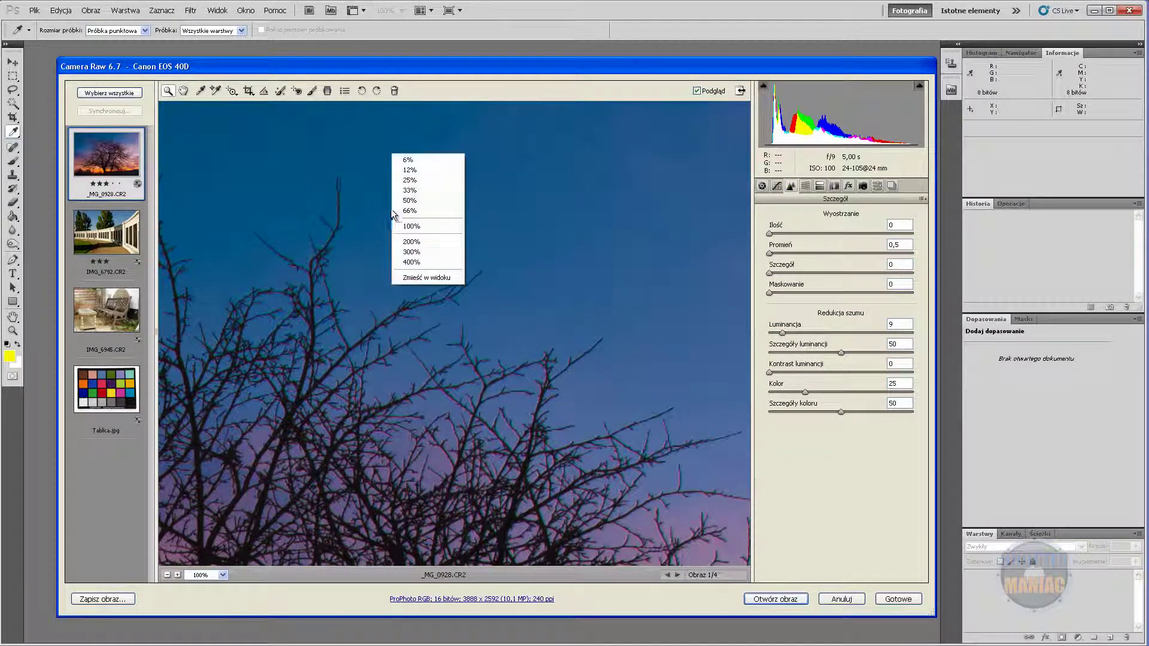
pyautogui.click(419, 180)
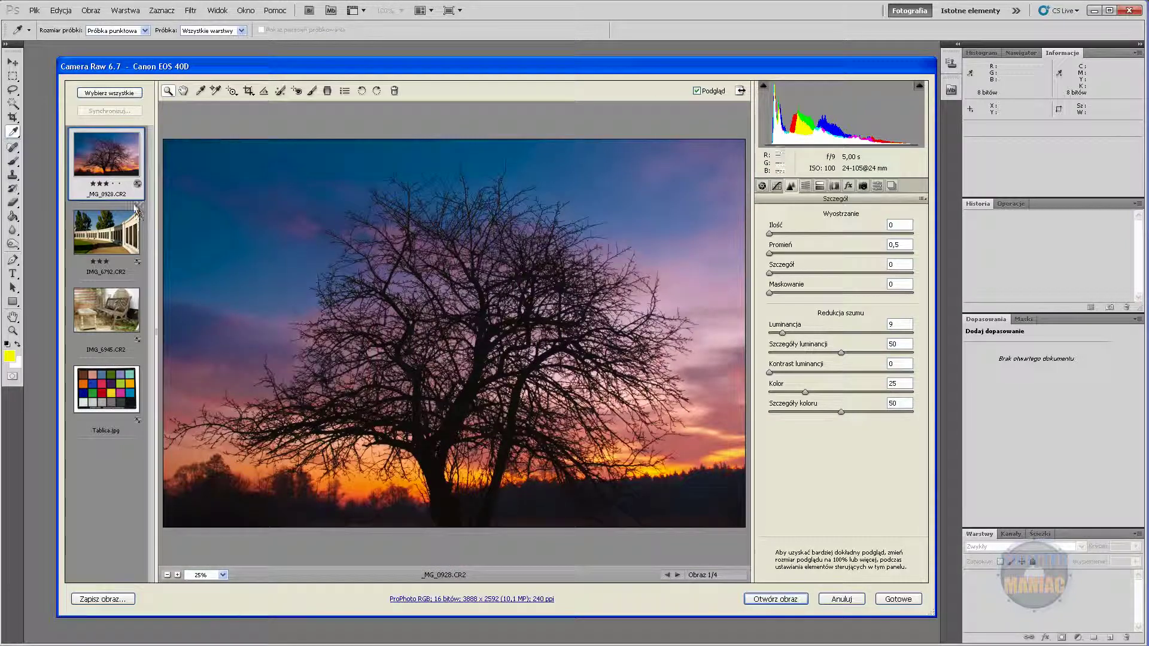
pyautogui.click(110, 230)
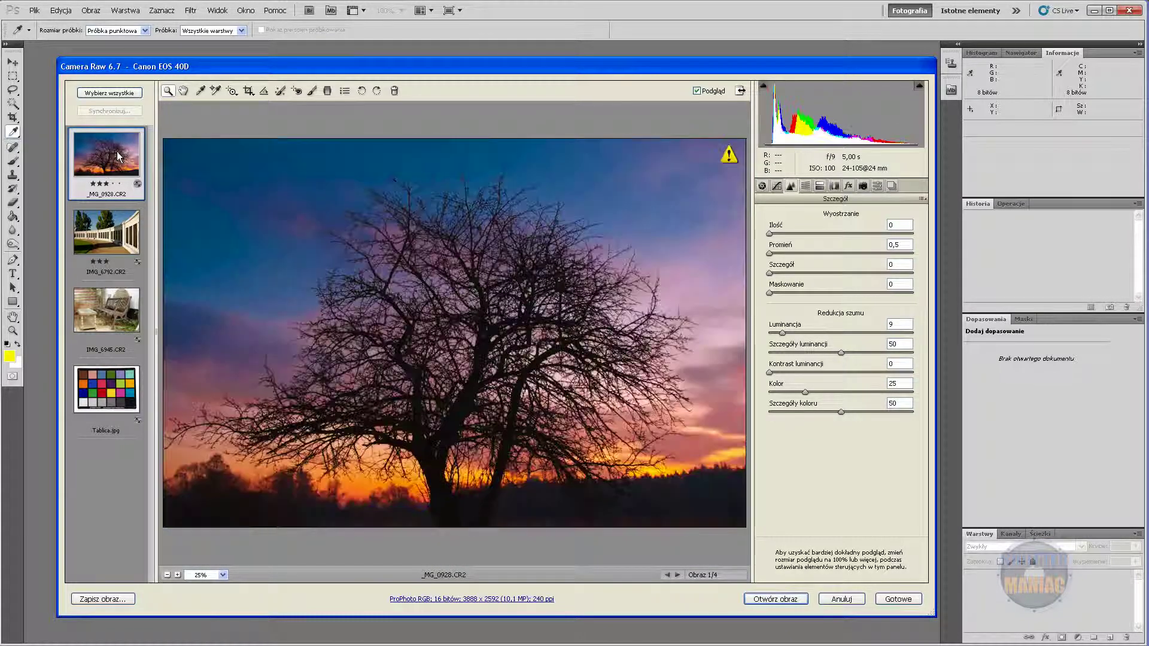
pyautogui.click(805, 186)
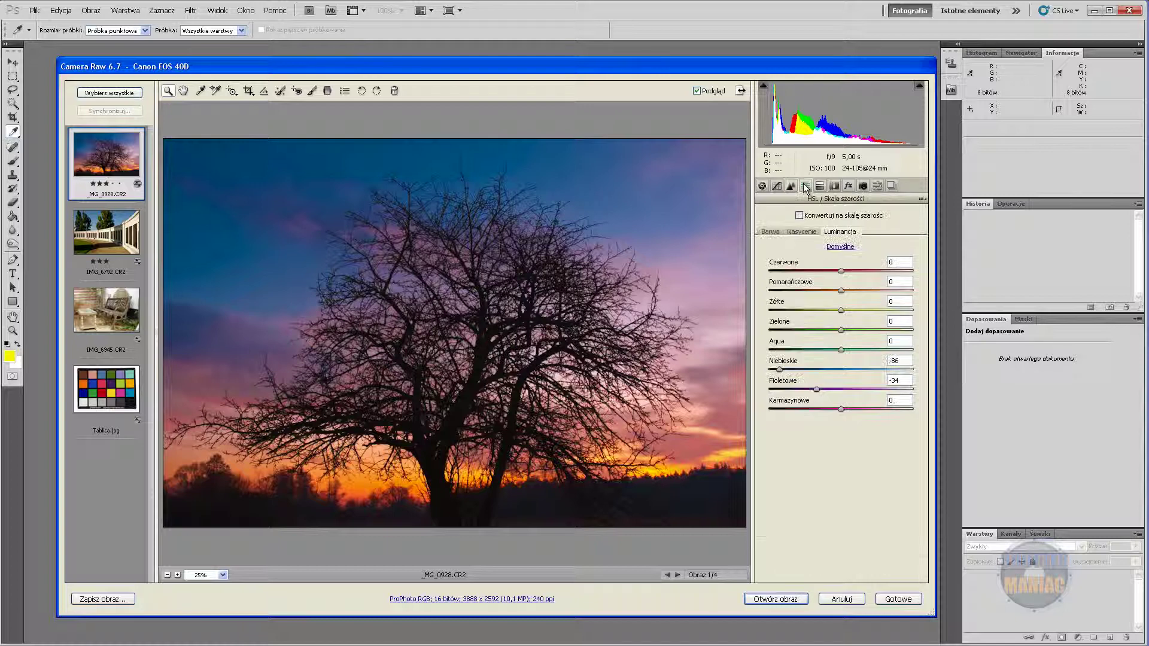
# Step: Convert bench photo IMG_6945 to grayscale and adjust orange, yellow, blue (+4) and aqua mix levels
pyautogui.click(102, 320)
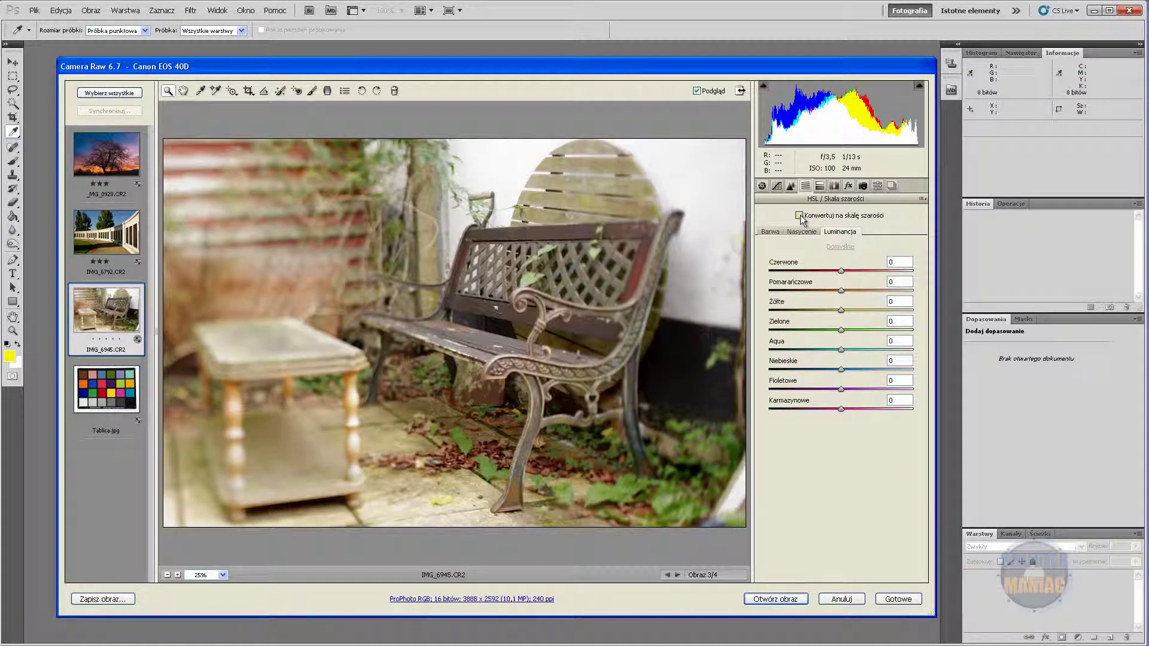
pyautogui.click(799, 215)
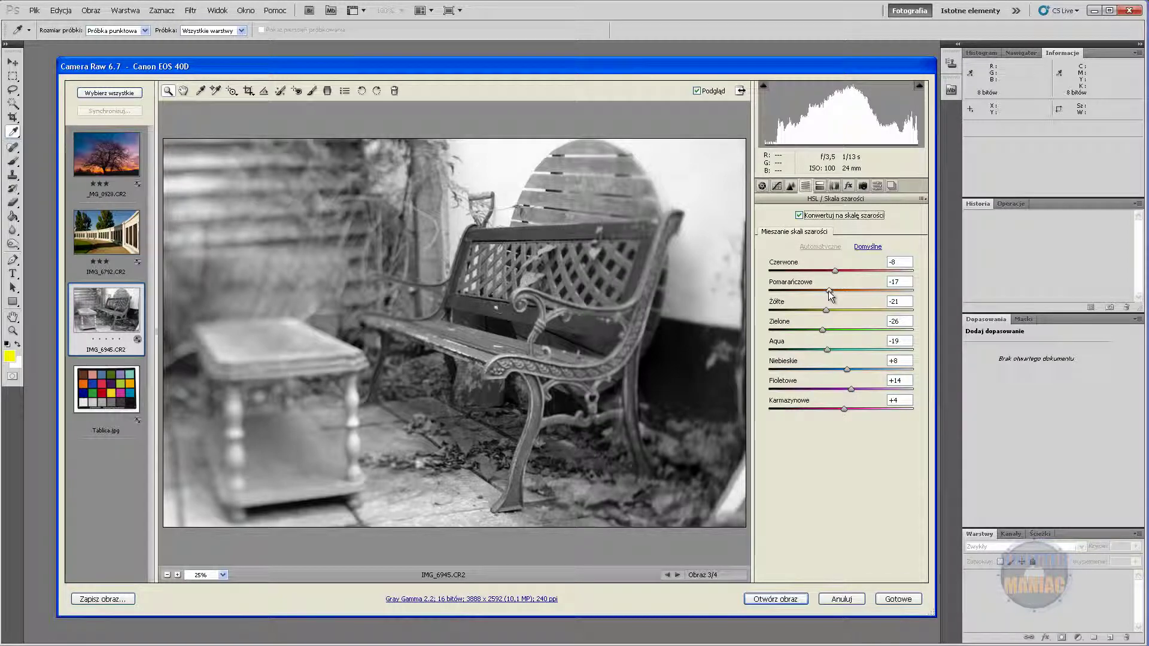
pyautogui.moveTo(828, 291)
pyautogui.mouseDown()
pyautogui.moveTo(796, 293)
pyautogui.moveTo(807, 271)
pyautogui.moveTo(789, 290)
pyautogui.moveTo(798, 269)
pyautogui.moveTo(786, 290)
pyautogui.mouseUp()
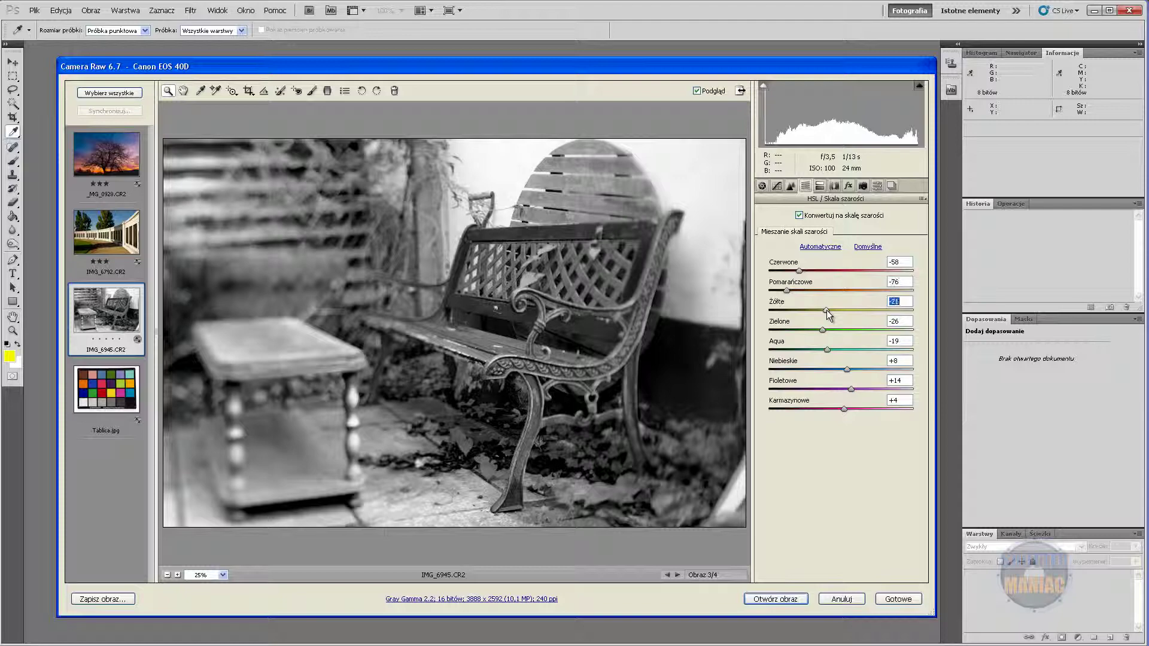
pyautogui.moveTo(827, 310)
pyautogui.mouseDown()
pyautogui.moveTo(778, 310)
pyautogui.moveTo(868, 311)
pyautogui.mouseUp()
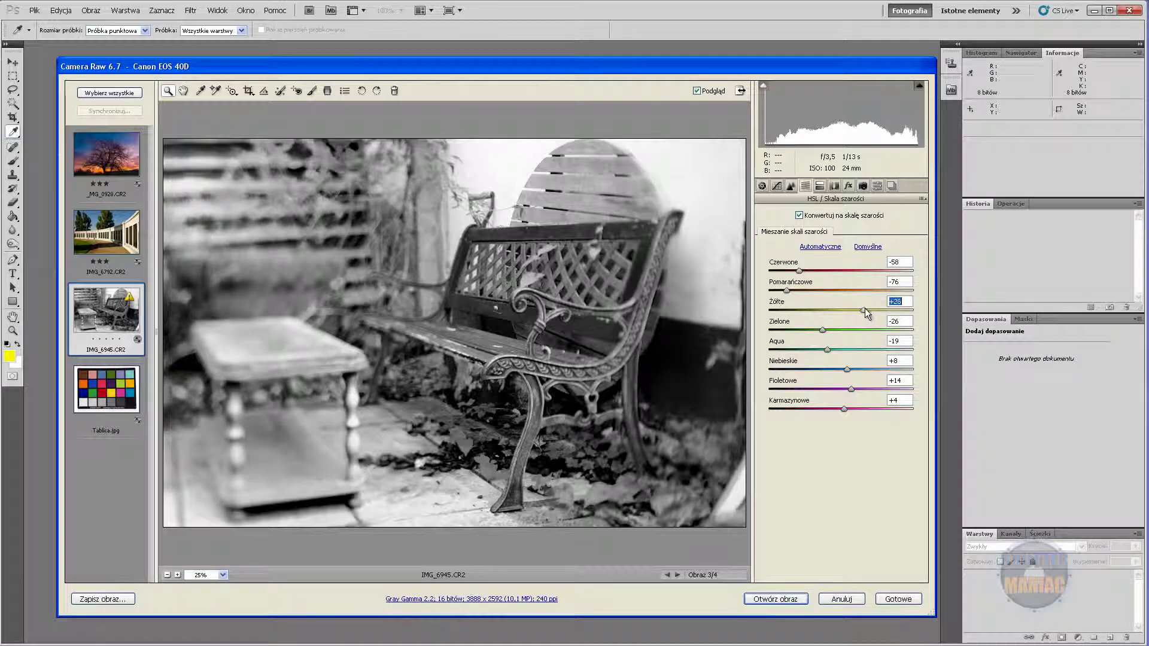
pyautogui.moveTo(846, 369); pyautogui.dragTo(845, 369)
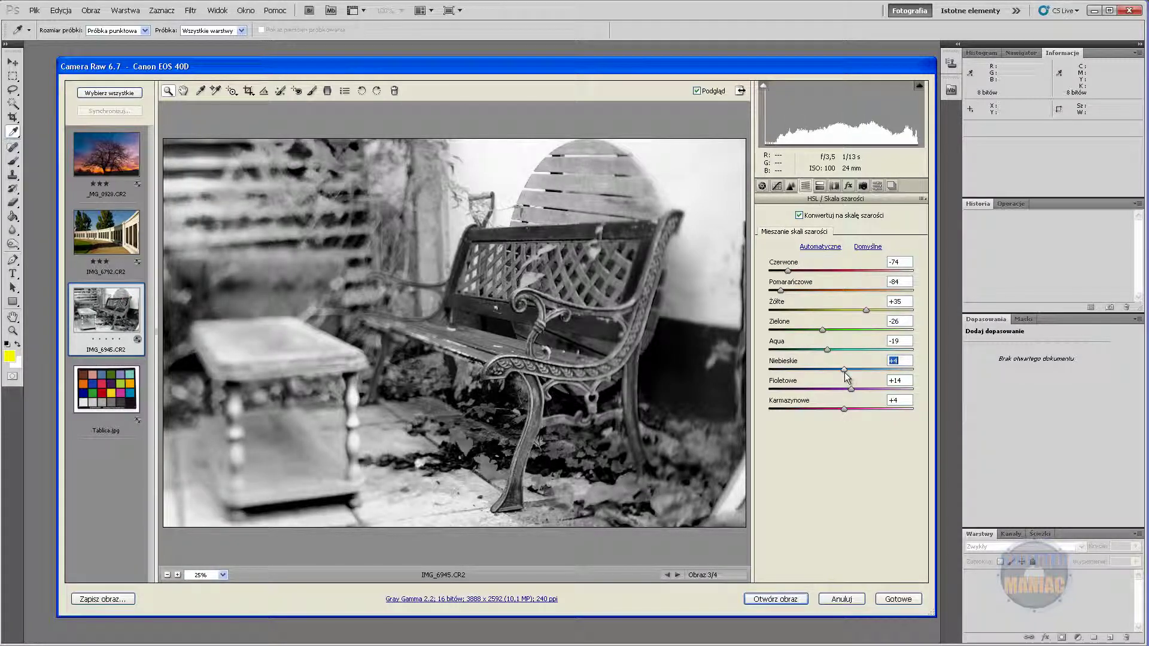
pyautogui.moveTo(827, 349)
pyautogui.mouseDown()
pyautogui.moveTo(778, 349)
pyautogui.moveTo(834, 350)
pyautogui.mouseUp()
# Step: Fine-tune purple, magenta and green (-27) gray levels, then raise Clarity to +67
pyautogui.moveTo(850, 389)
pyautogui.mouseDown()
pyautogui.moveTo(867, 389)
pyautogui.moveTo(811, 409)
pyautogui.moveTo(857, 389)
pyautogui.mouseUp()
pyautogui.moveTo(832, 408); pyautogui.dragTo(843, 409)
pyautogui.moveTo(823, 330)
pyautogui.mouseDown()
pyautogui.moveTo(806, 329)
pyautogui.moveTo(823, 332)
pyautogui.mouseUp()
pyautogui.click(790, 282)
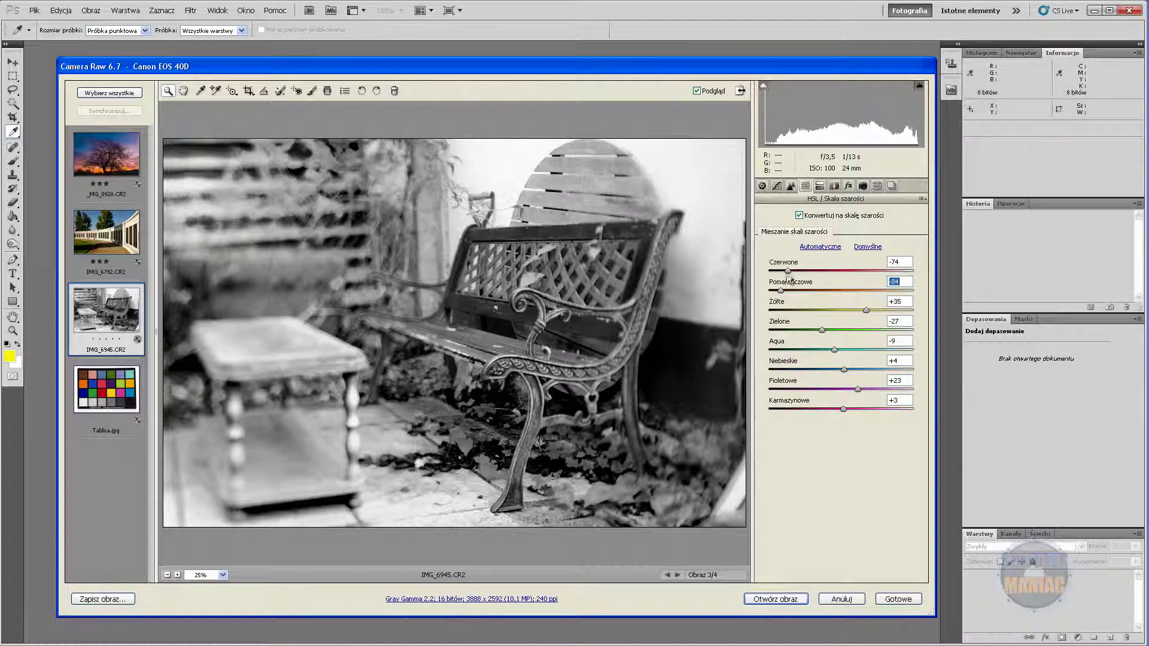
pyautogui.hotkey('ctrl', 'alt', '1')
pyautogui.moveTo(850, 422)
pyautogui.mouseDown()
pyautogui.moveTo(888, 422)
pyautogui.moveTo(871, 396)
pyautogui.mouseUp()
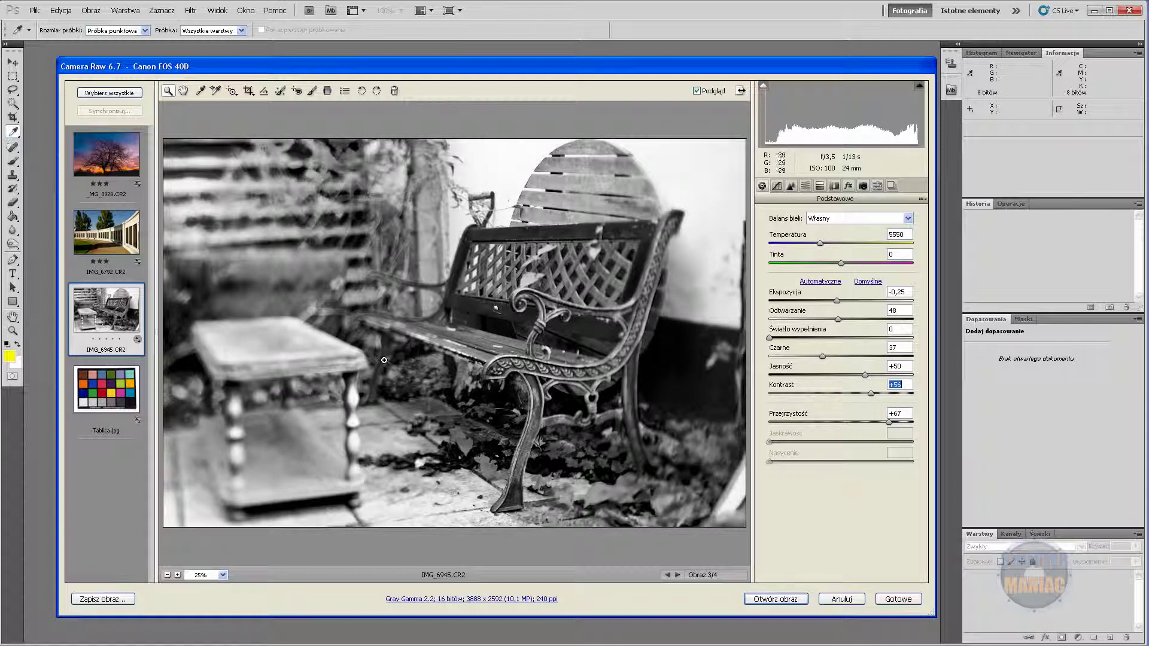
# Step: Make IMG_6792 grayscale with Blues -9, Oranges -40, Magentas +23, then go back to IMG_6945
pyautogui.click(94, 238)
pyautogui.click(806, 185)
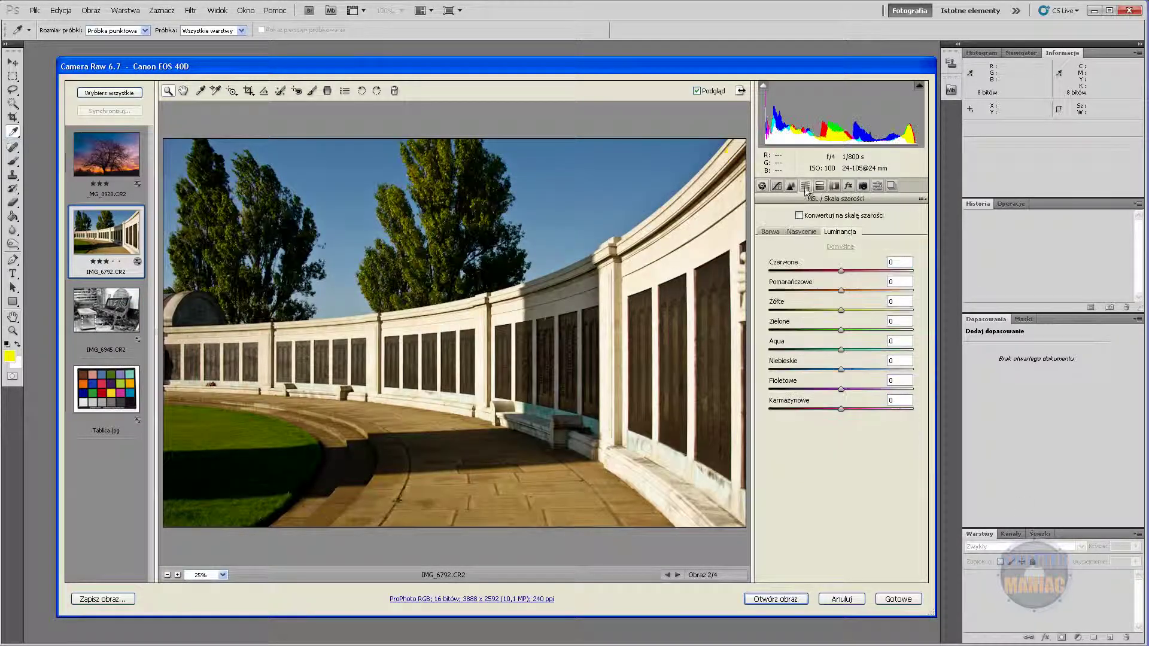
pyautogui.click(799, 216)
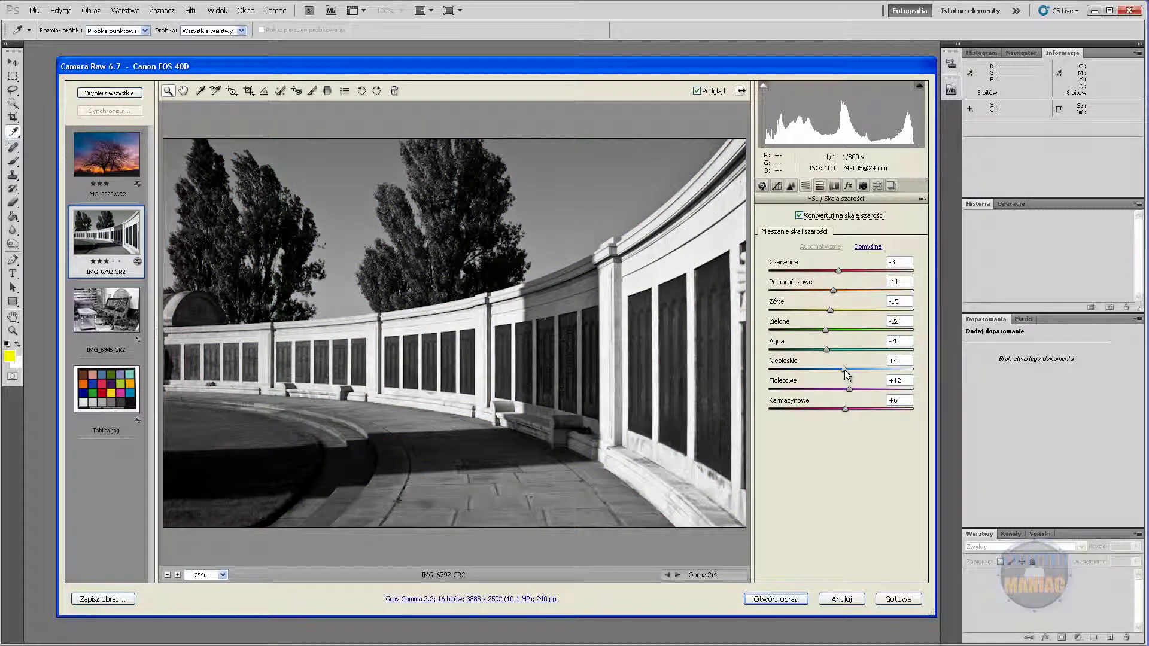
pyautogui.moveTo(844, 369)
pyautogui.mouseDown()
pyautogui.moveTo(771, 369)
pyautogui.moveTo(842, 378)
pyautogui.moveTo(835, 369)
pyautogui.mouseUp()
pyautogui.moveTo(833, 290); pyautogui.dragTo(812, 290)
pyautogui.moveTo(845, 408); pyautogui.dragTo(862, 410)
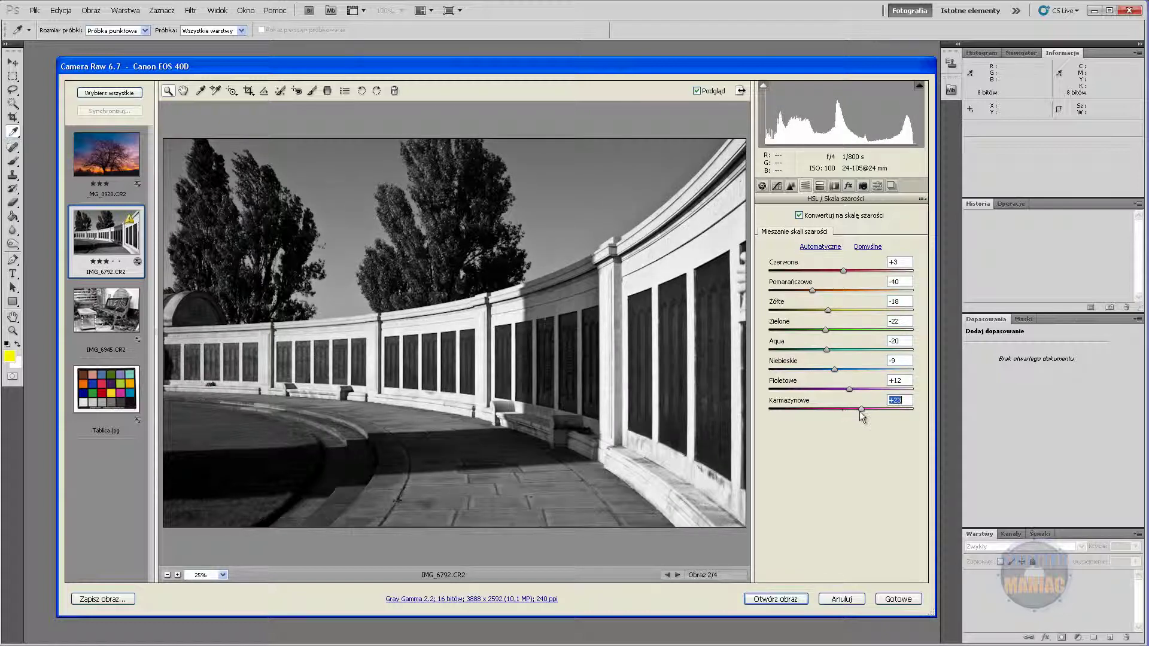
pyautogui.click(762, 185)
pyautogui.click(120, 312)
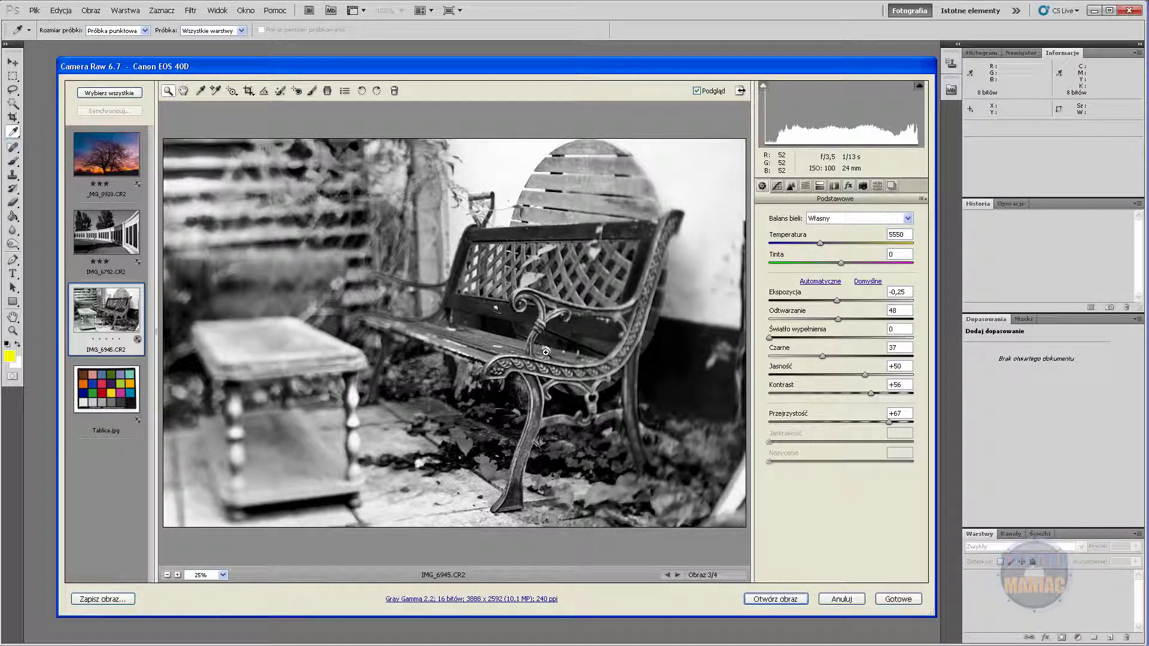
# Step: Switch to the Tablica.jpg colour chart and view its HSL Hue values
pyautogui.click(808, 187)
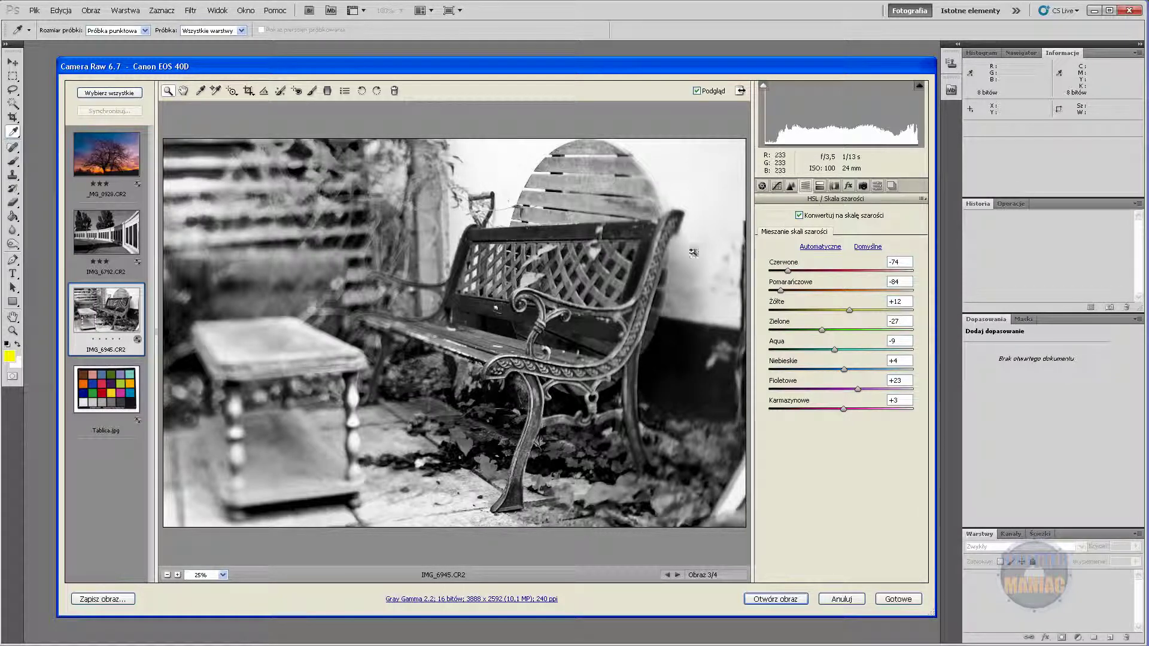
pyautogui.click(89, 375)
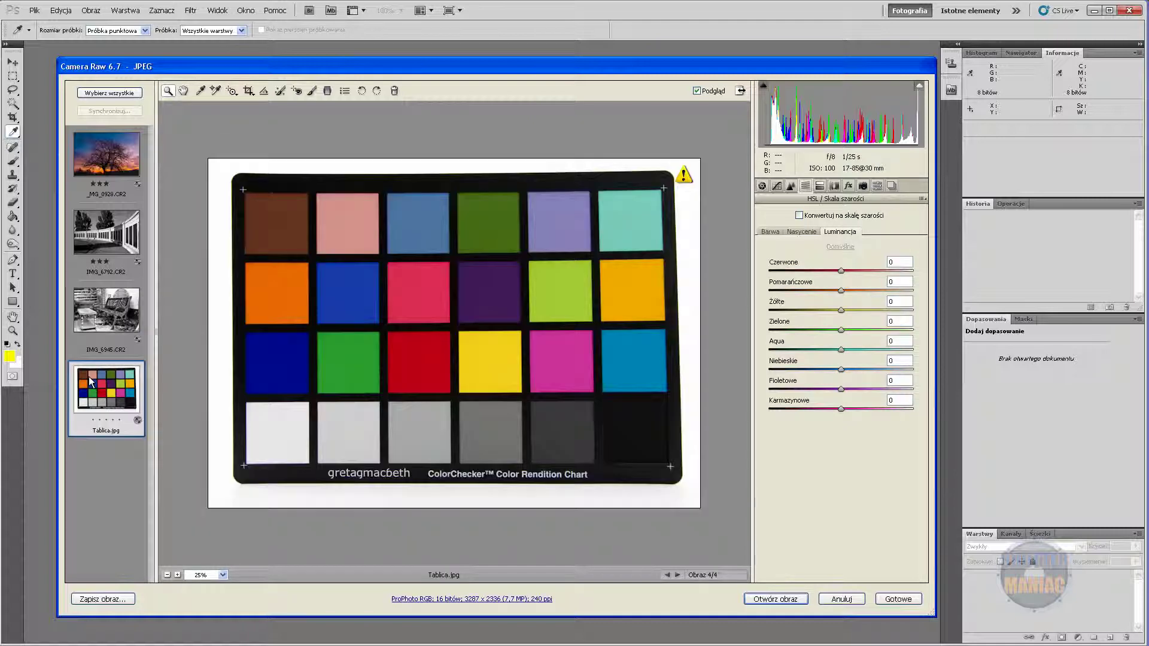
pyautogui.click(767, 232)
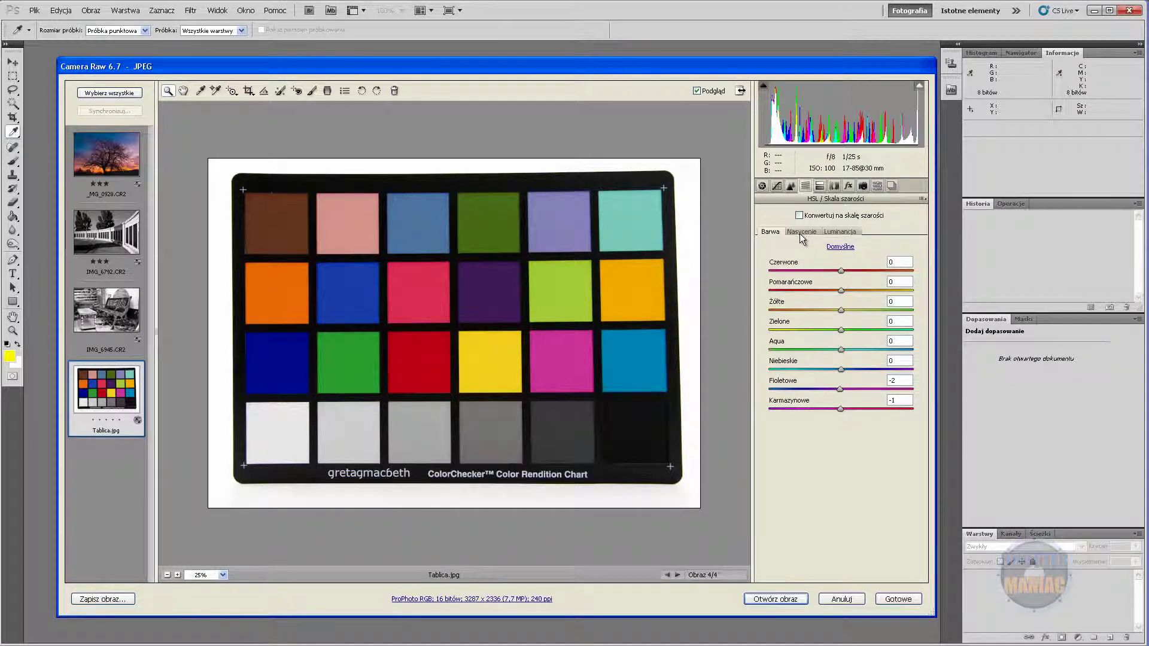